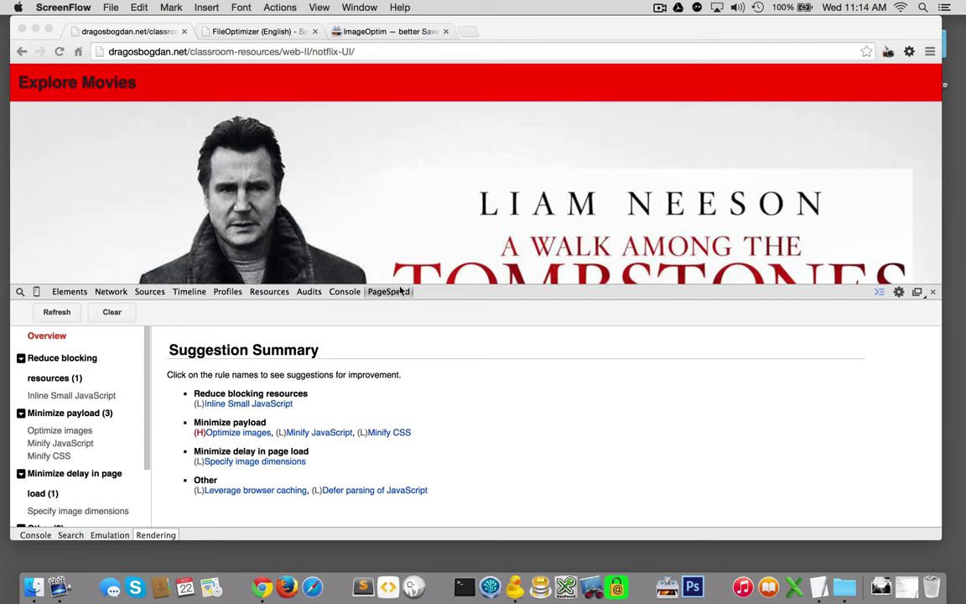
# Step: Open PageSpeed's Optimize images suggestions and review each movie JPG's 4.2–4.6KiB possible savings
pyautogui.click(190, 435)
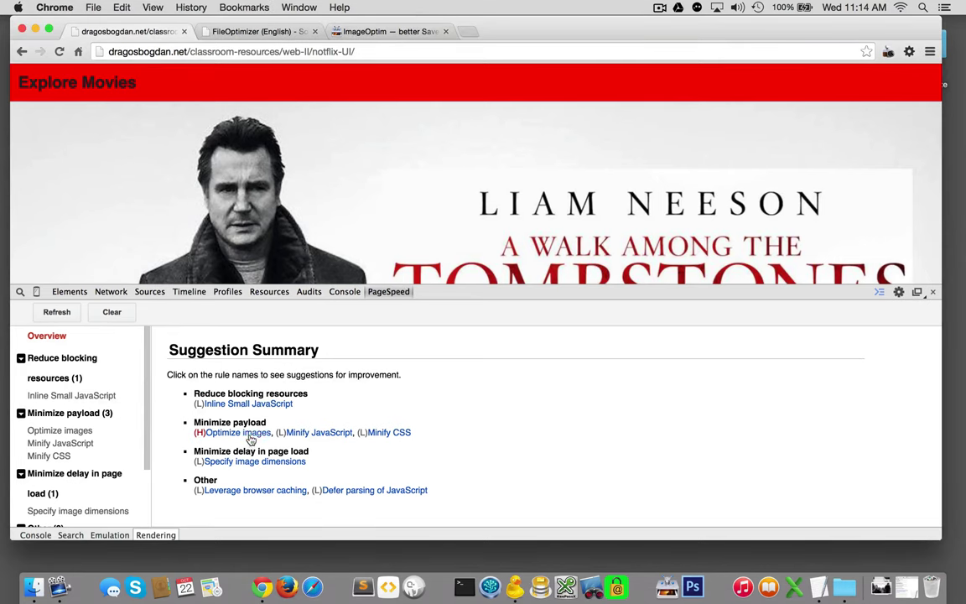
pyautogui.click(249, 433)
pyautogui.scroll(-5, 249, 433)
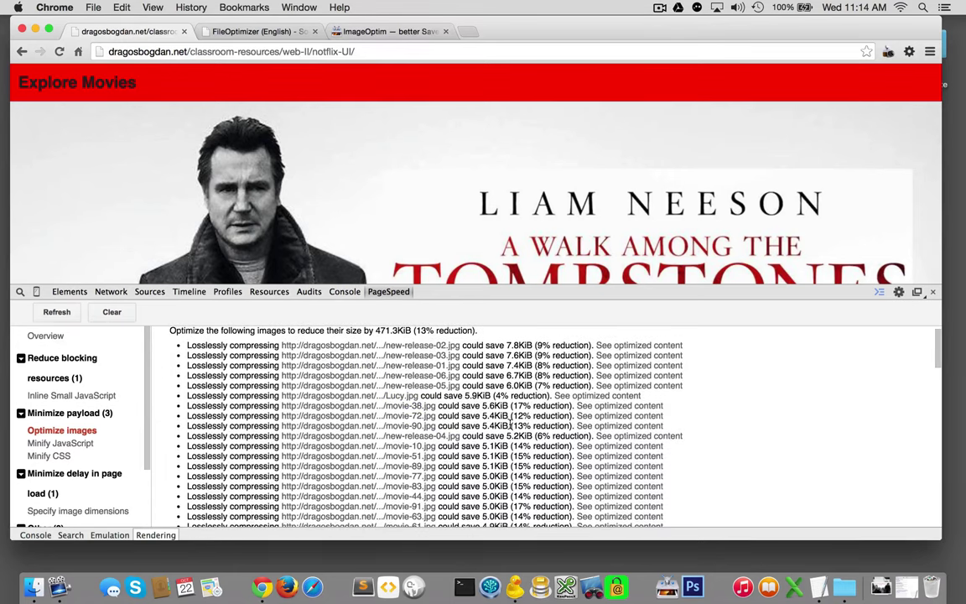
pyautogui.scroll(-8, 511, 487)
pyautogui.scroll(-12, 512, 486)
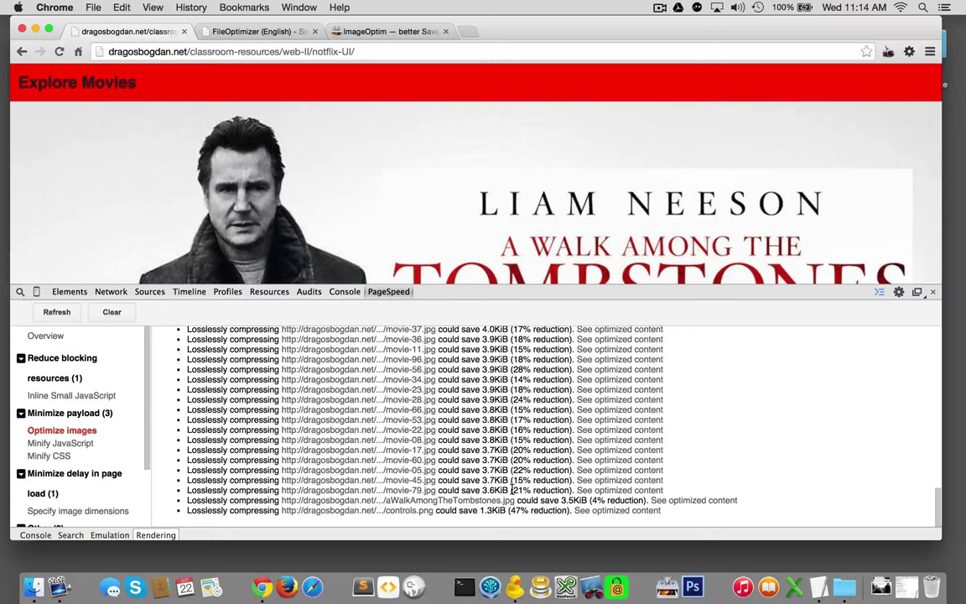
pyautogui.scroll(10, 512, 488)
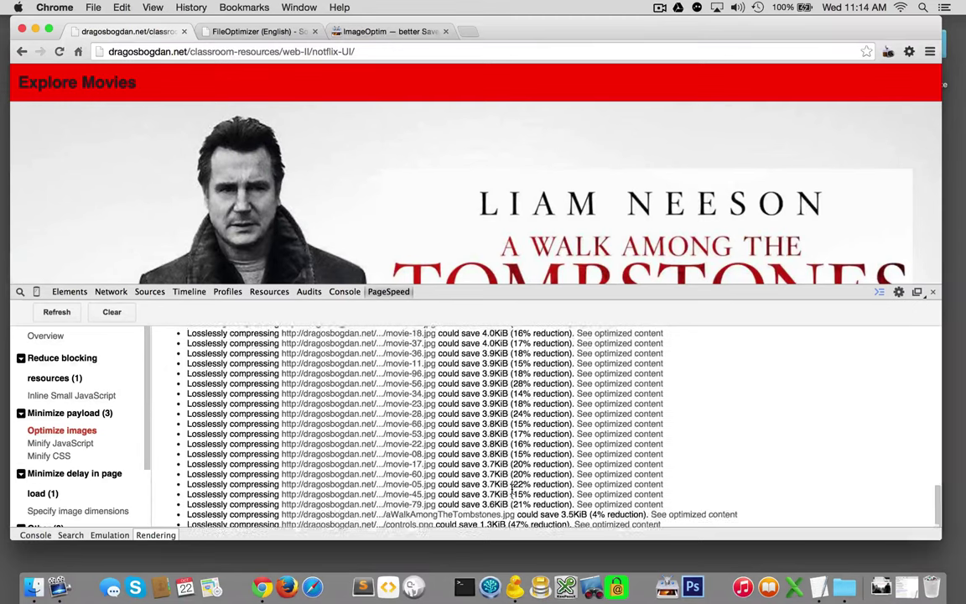
pyautogui.scroll(15, 512, 488)
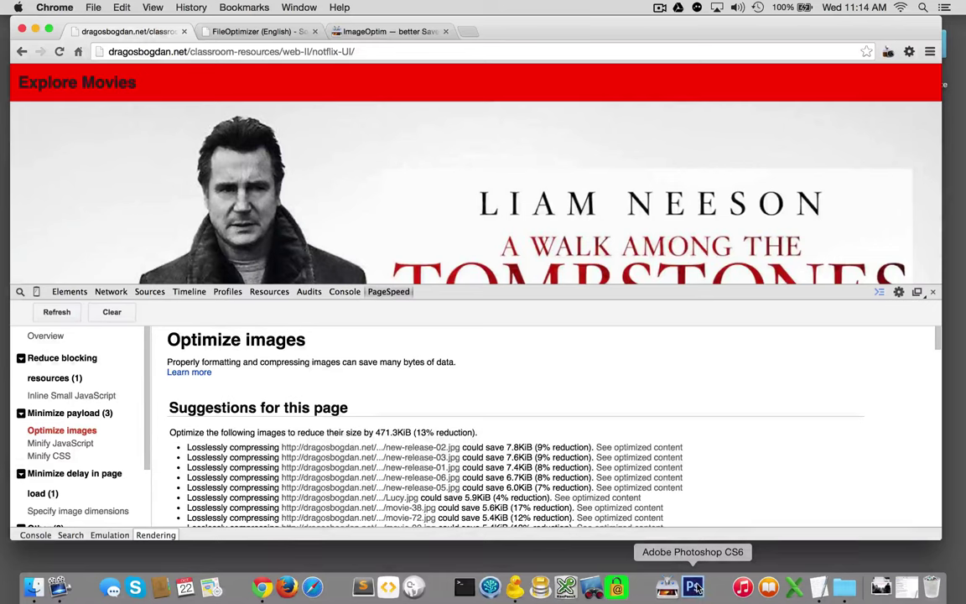
pyautogui.scroll(-15, 686, 485)
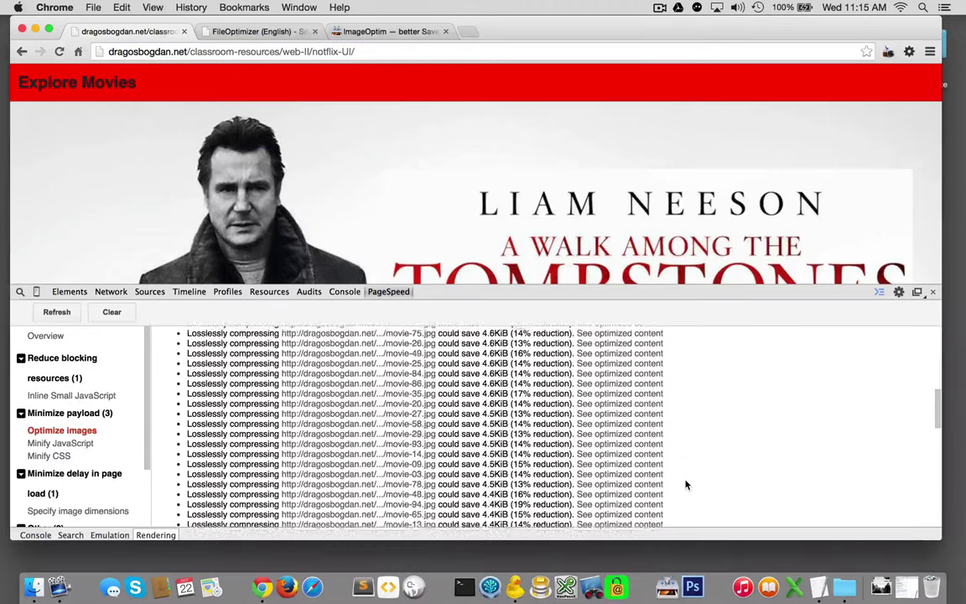
pyautogui.scroll(-3, 686, 484)
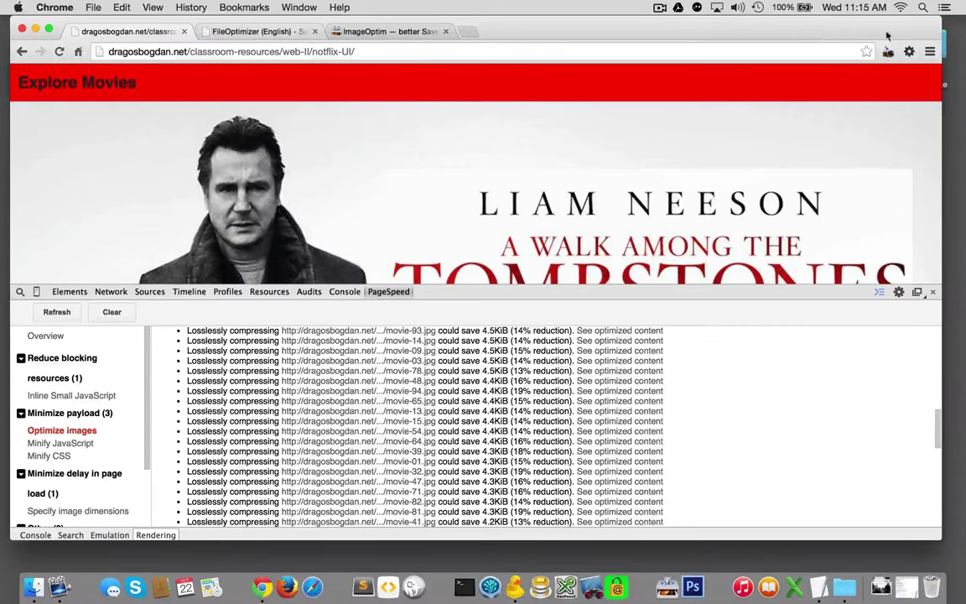
# Step: Shrink and reposition the Chrome window, then bring up the imageoptim.com page
pyautogui.moveTo(940, 23); pyautogui.dragTo(747, 40)
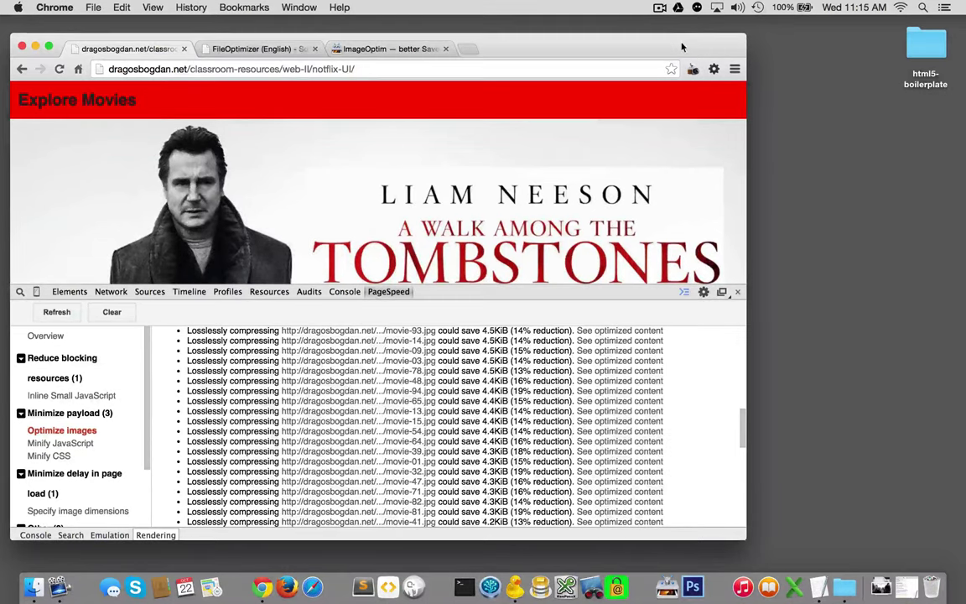
pyautogui.moveTo(682, 47); pyautogui.dragTo(715, 36)
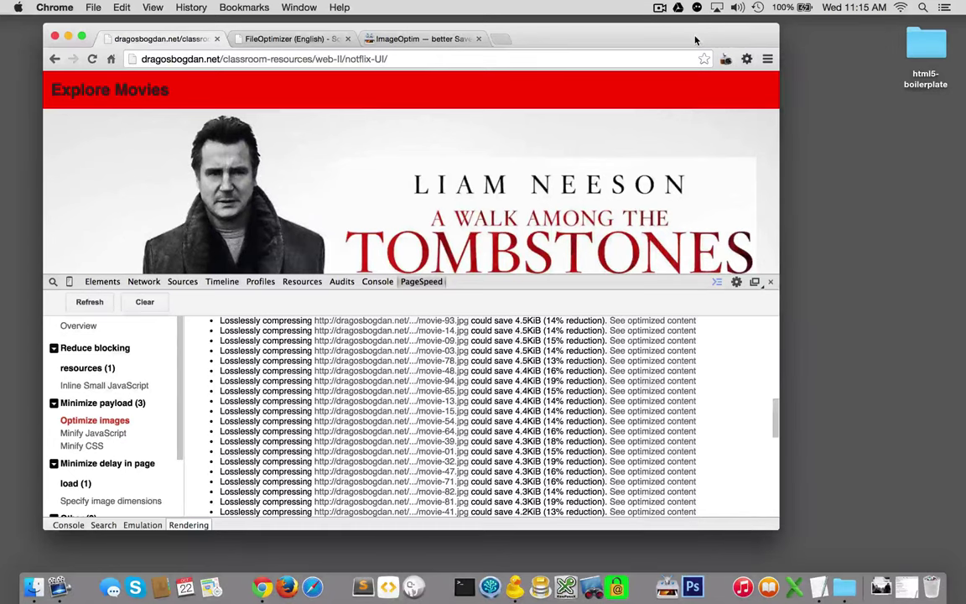
pyautogui.click(401, 42)
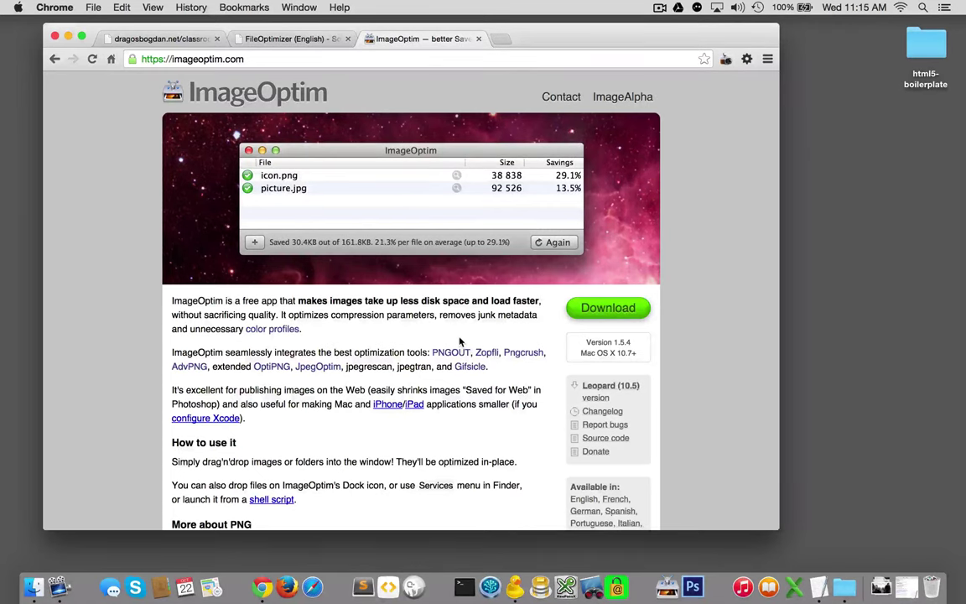
# Step: Launch ImageOptim, install the 1.5.4.2 update and relaunch the app
pyautogui.click(668, 587)
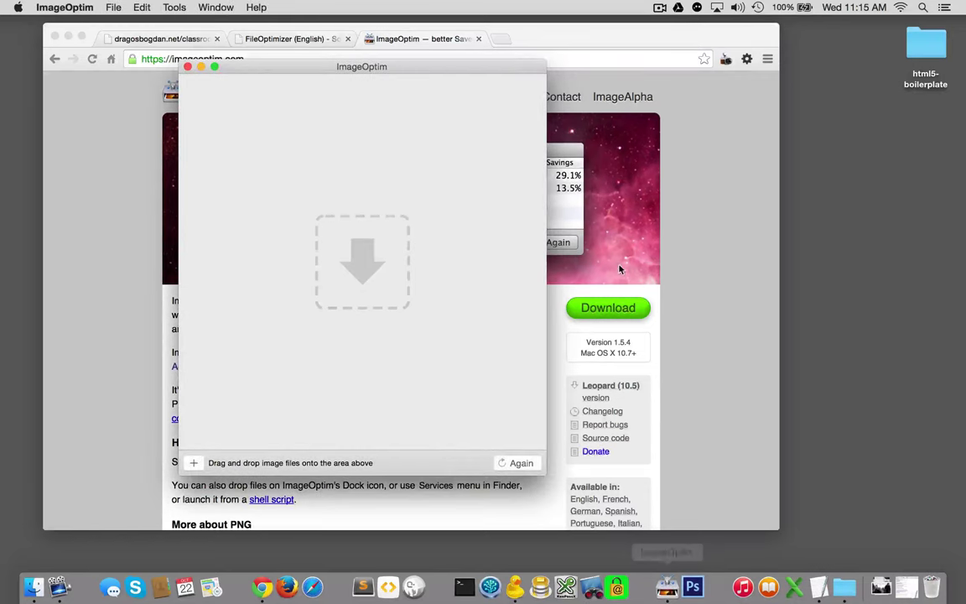
pyautogui.moveTo(504, 74); pyautogui.dragTo(850, 123)
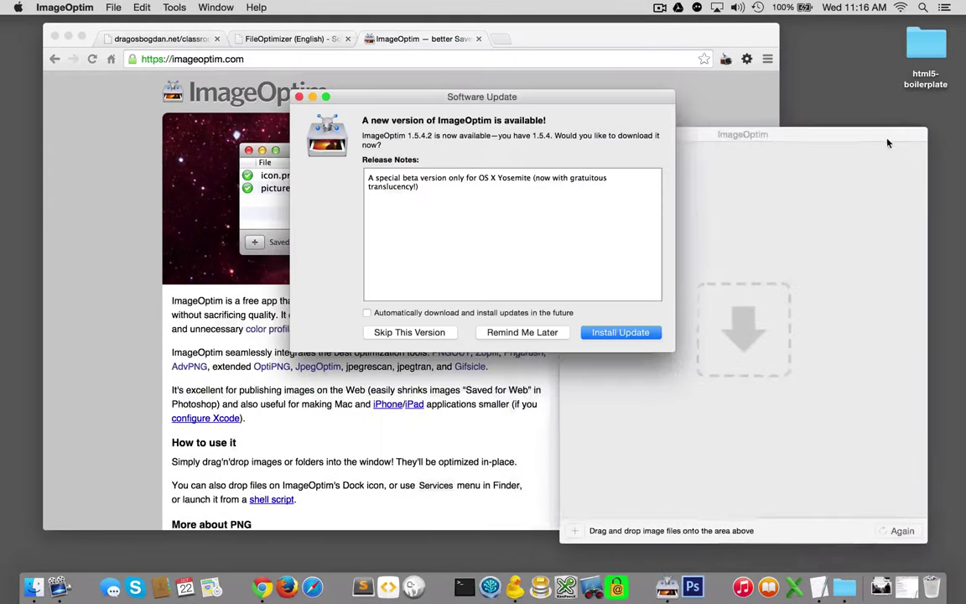
pyautogui.click(618, 334)
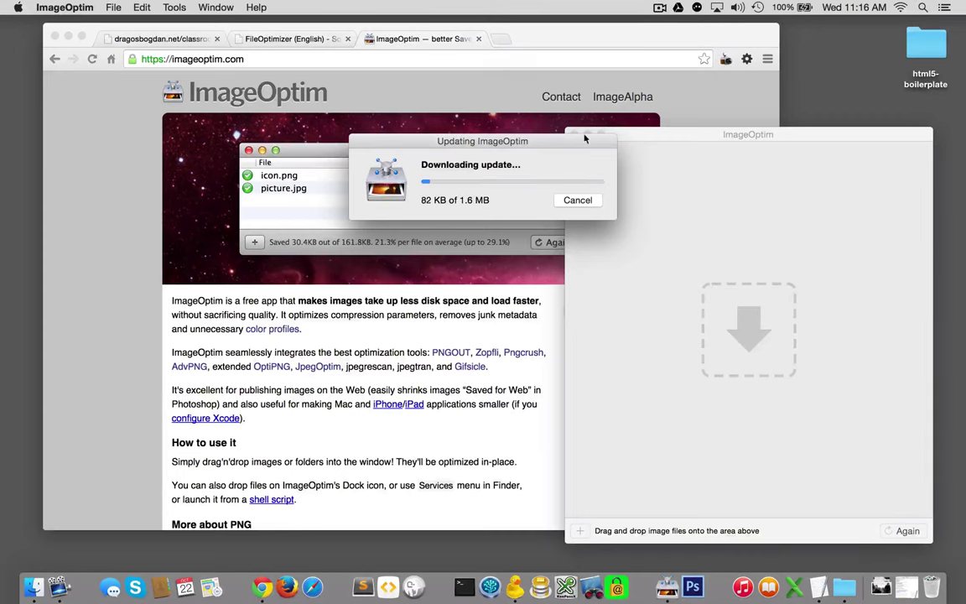
pyautogui.moveTo(585, 139); pyautogui.dragTo(530, 442)
pyautogui.click(679, 236)
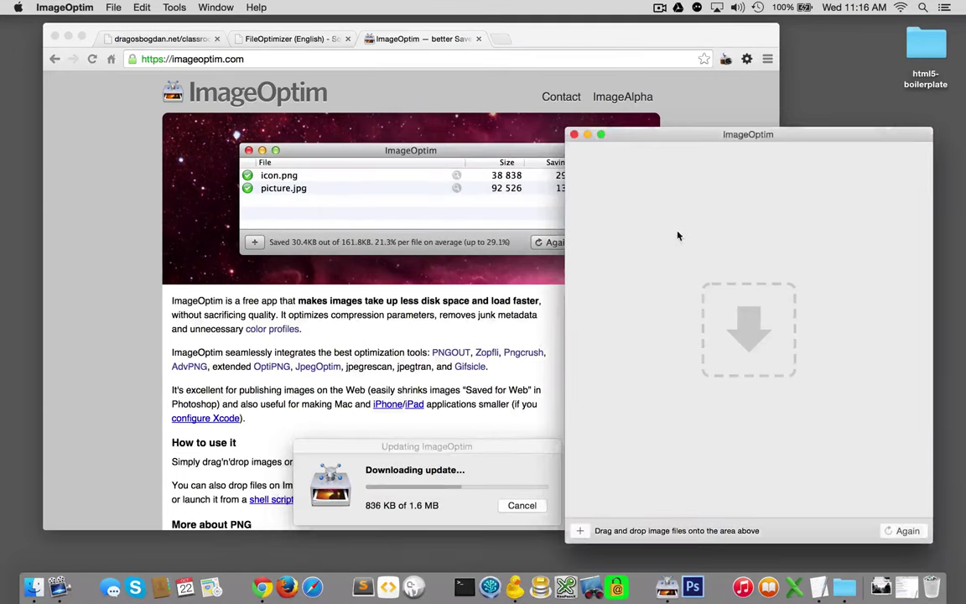
pyautogui.moveTo(681, 138); pyautogui.dragTo(624, 133)
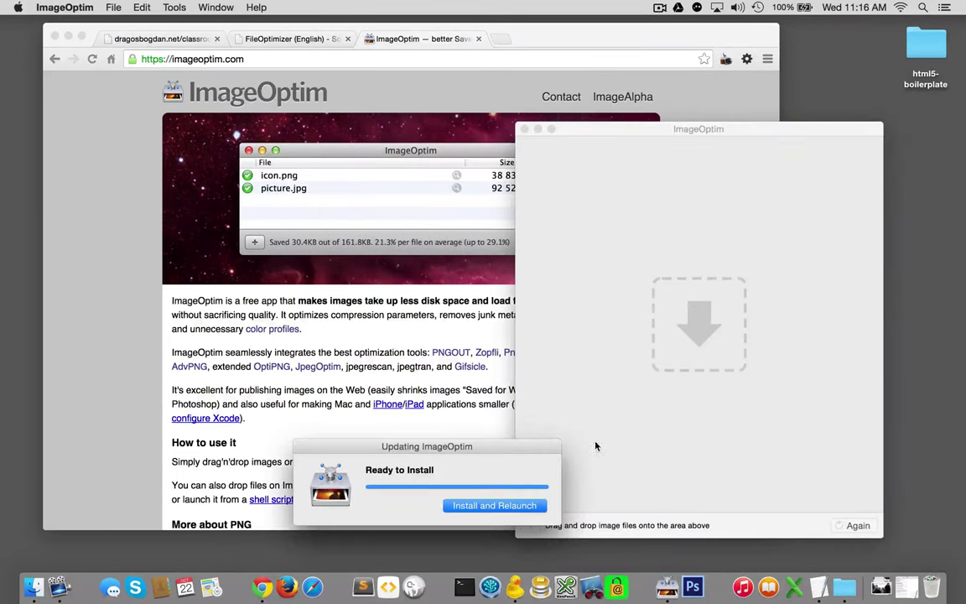
pyautogui.click(527, 507)
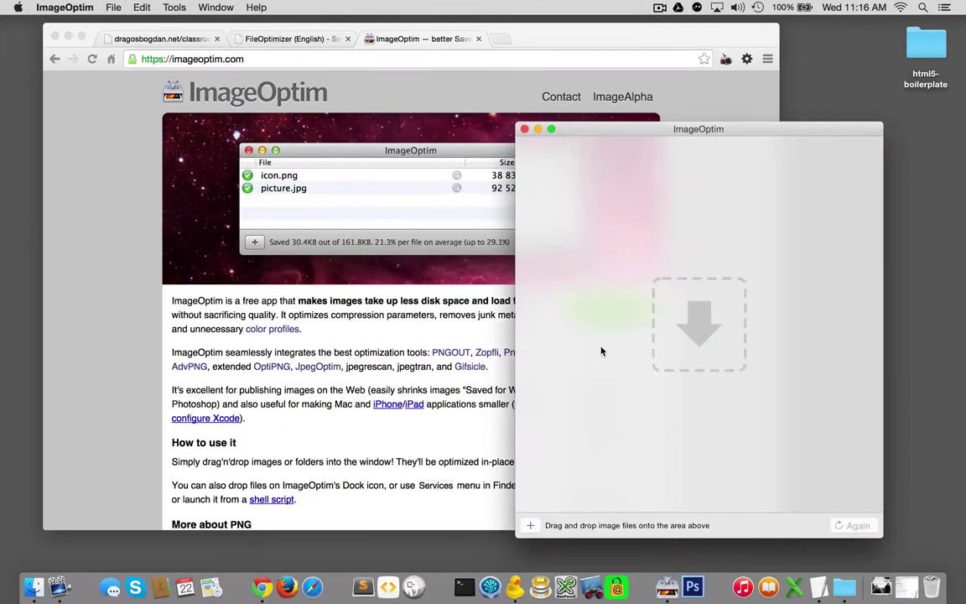
# Step: Bring Chrome forward and show the FileOptimizer page on SourceForge
pyautogui.click(408, 99)
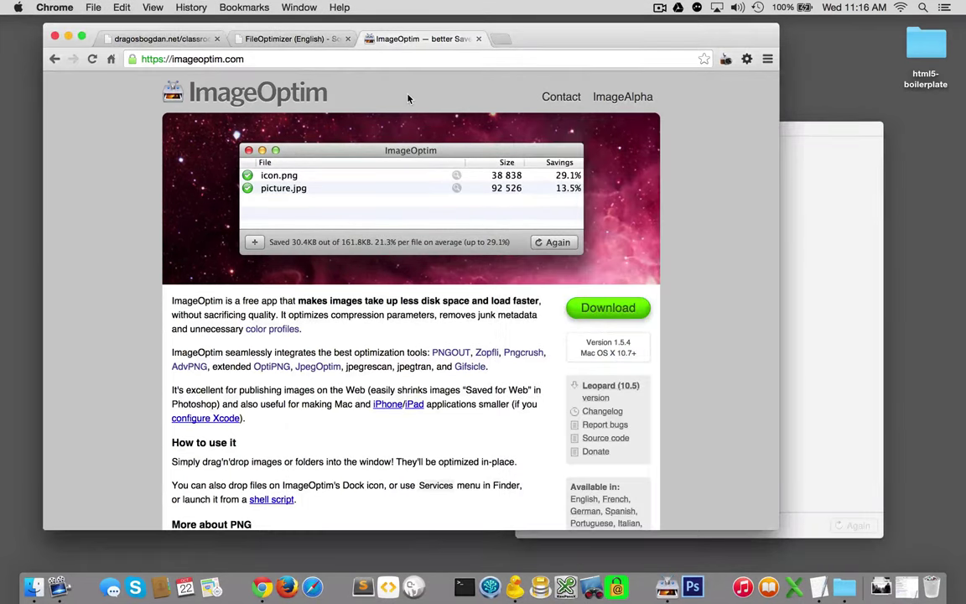
pyautogui.click(308, 39)
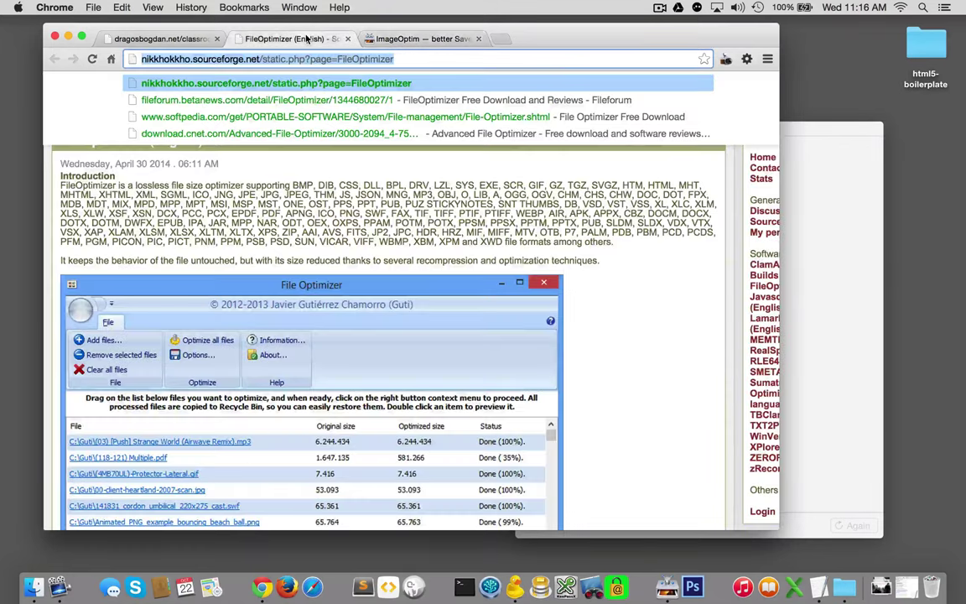
pyautogui.click(244, 181)
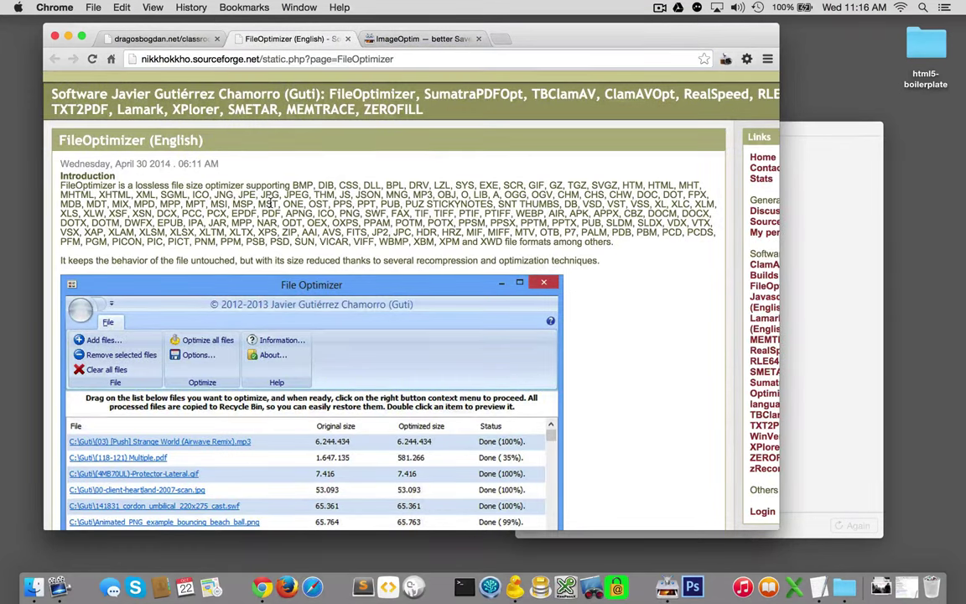
# Step: Scroll through FileOptimizer's screenshots comparing original and optimized file sizes
pyautogui.scroll(-3, 270, 202)
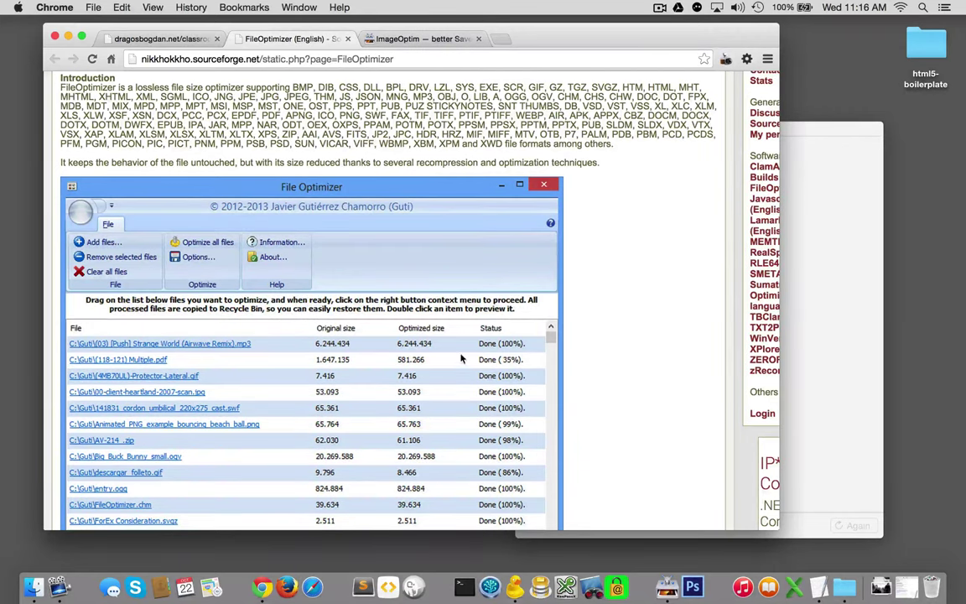
pyautogui.scroll(-3, 460, 359)
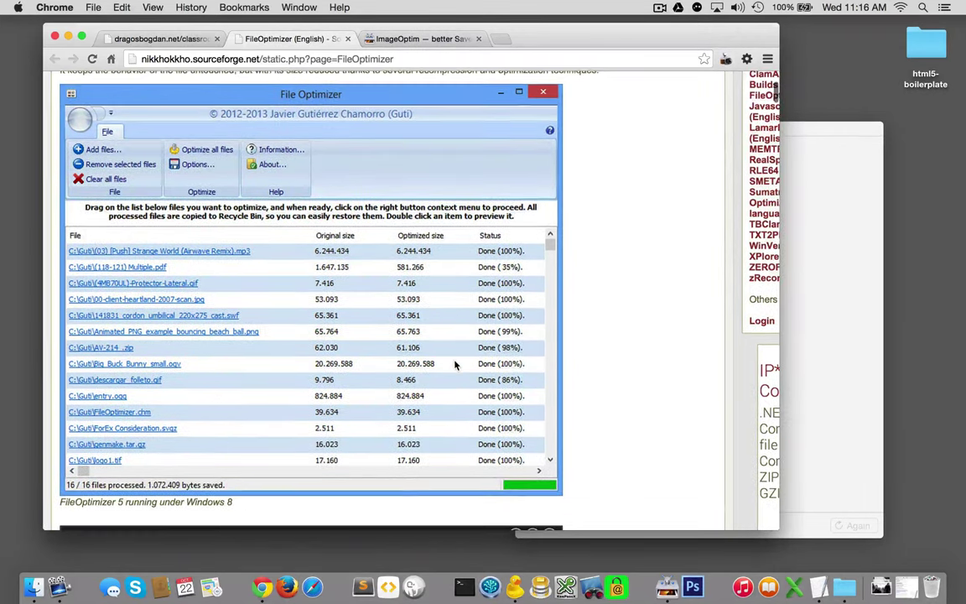
pyautogui.scroll(-1, 455, 364)
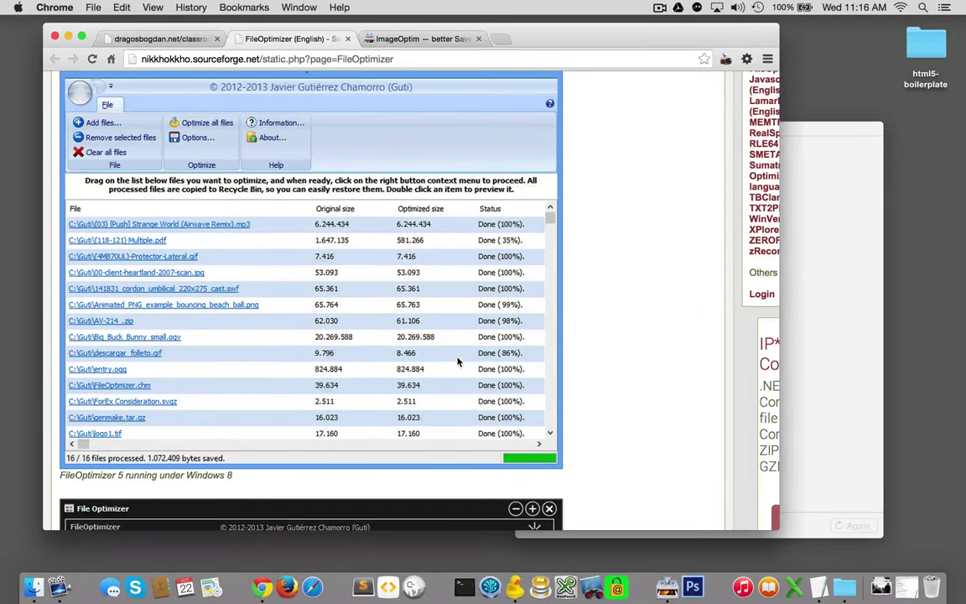
pyautogui.scroll(-2, 456, 365)
pyautogui.scroll(-8, 279, 379)
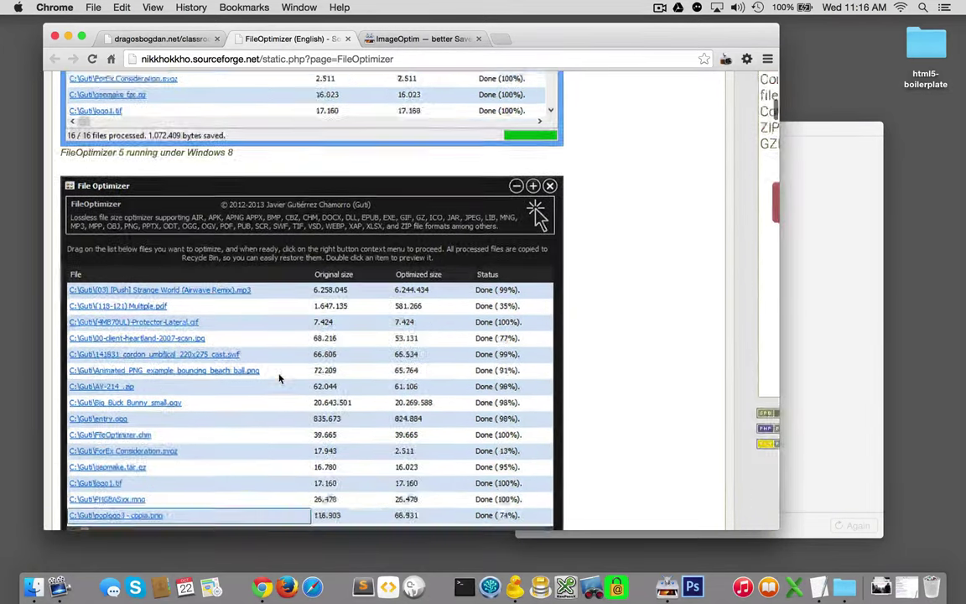
pyautogui.scroll(4, 279, 378)
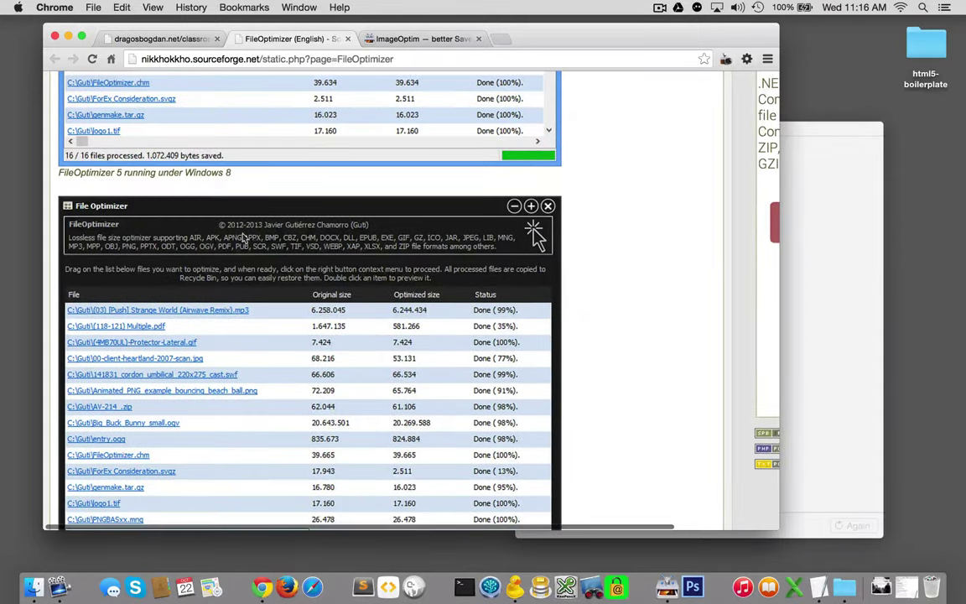
pyautogui.scroll(8, 214, 221)
pyautogui.scroll(-10, 240, 243)
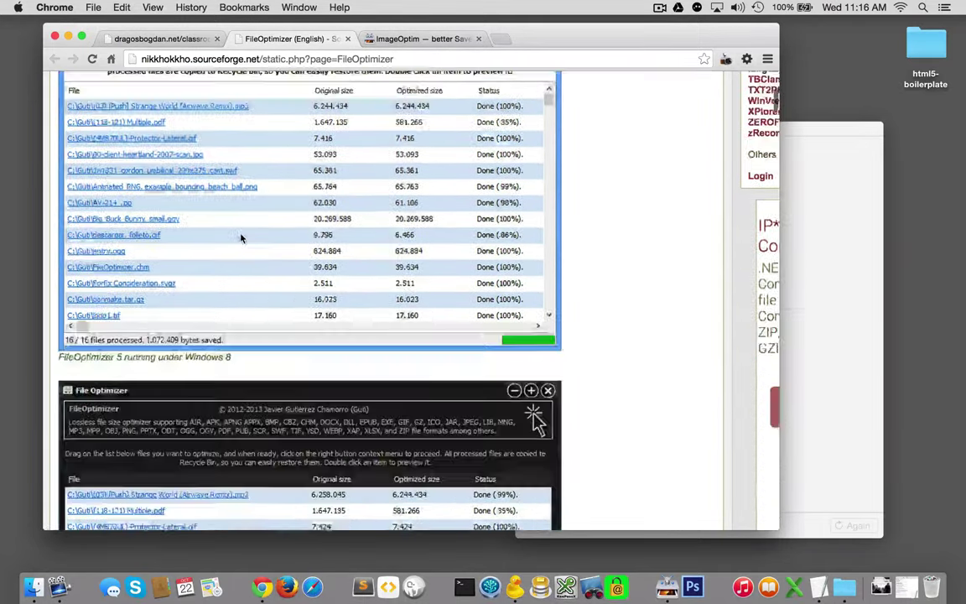
pyautogui.scroll(3, 241, 243)
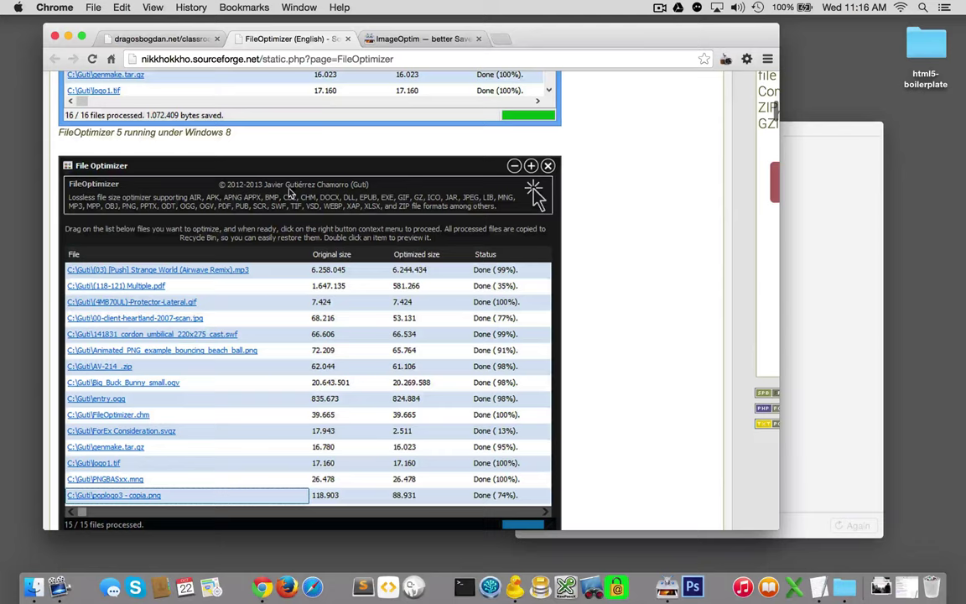
pyautogui.scroll(-15, 446, 355)
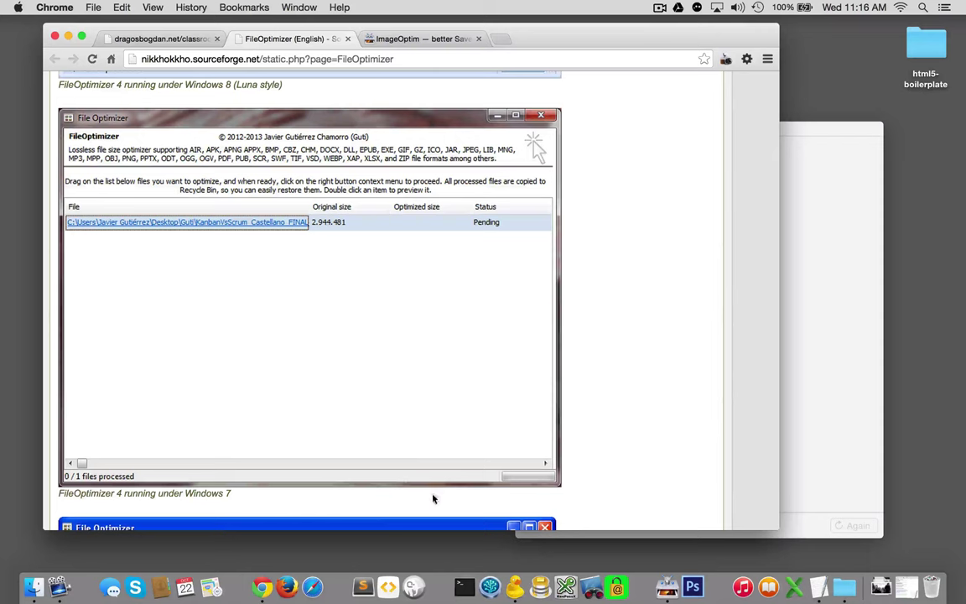
pyautogui.click(668, 588)
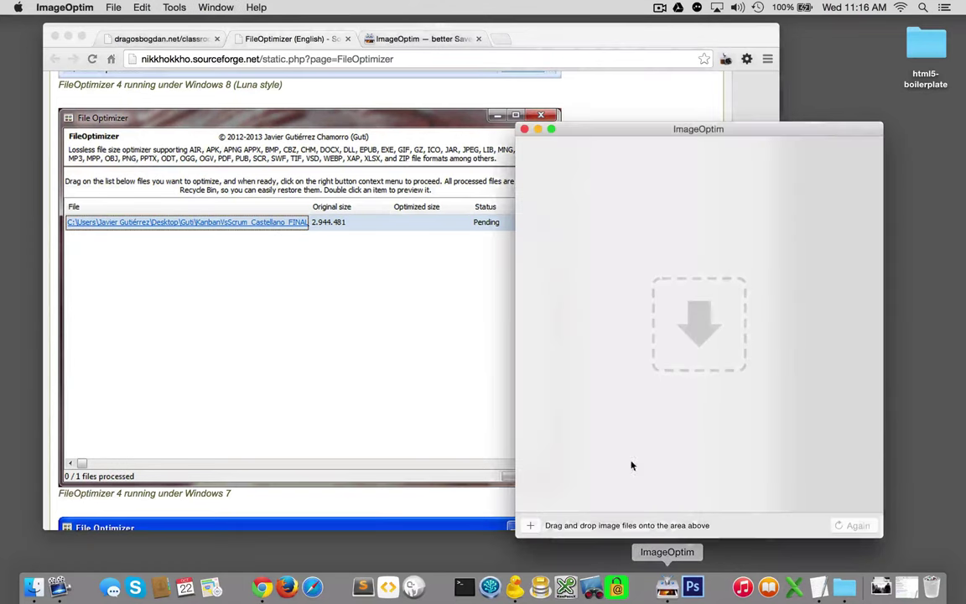
pyautogui.click(64, 7)
pyautogui.moveTo(113, 7)
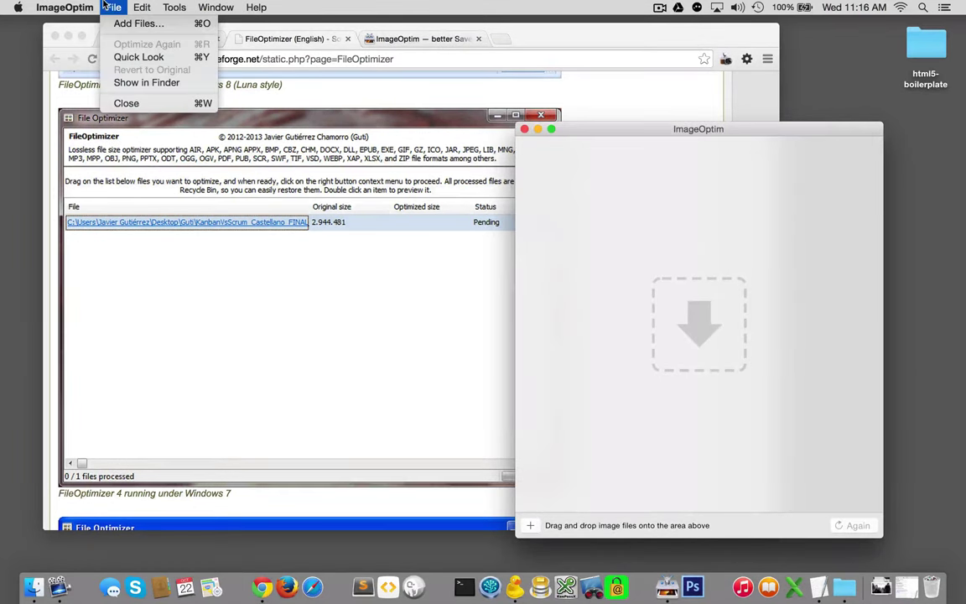
pyautogui.moveTo(64, 7)
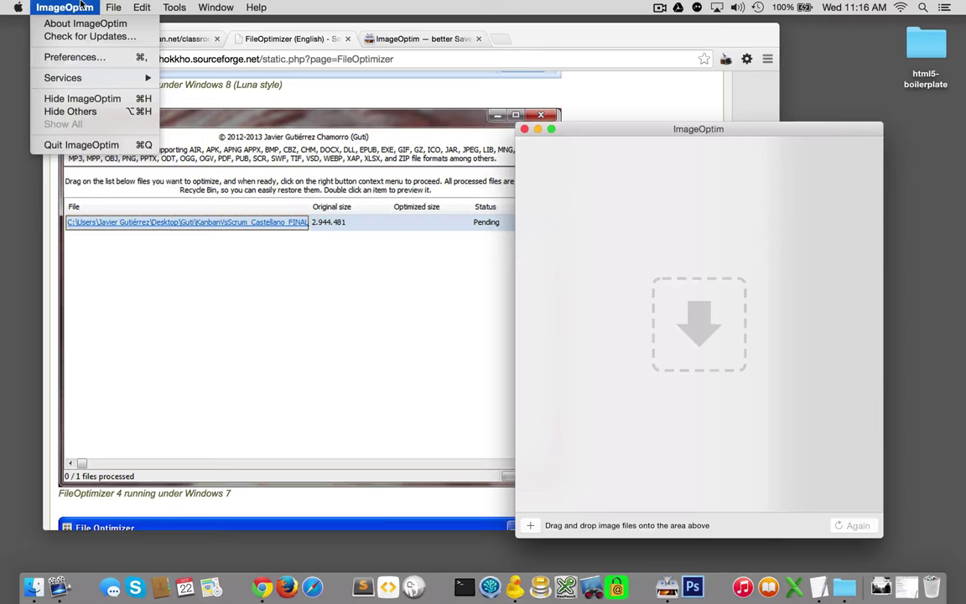
pyautogui.click(80, 56)
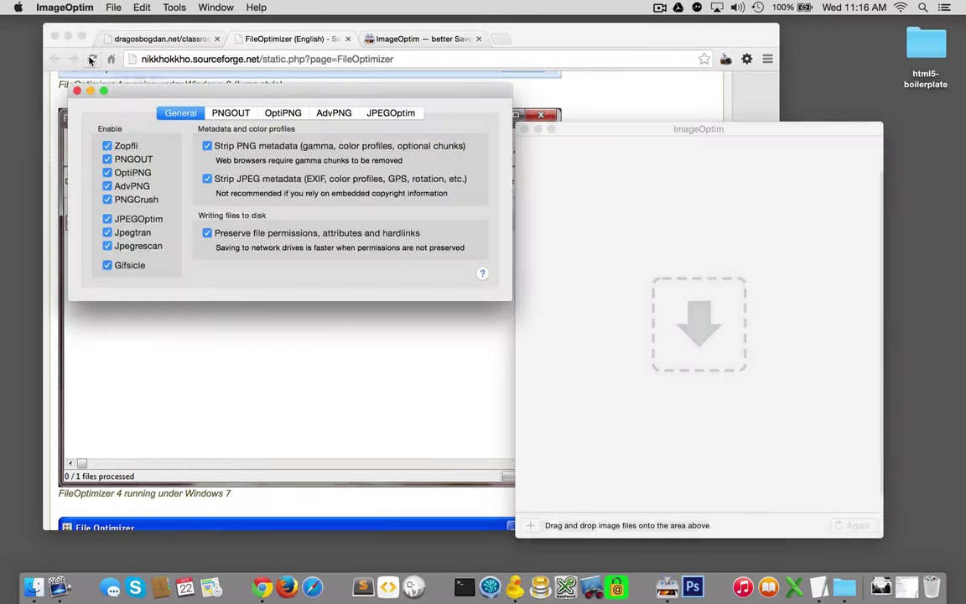
pyautogui.click(231, 114)
pyautogui.click(281, 113)
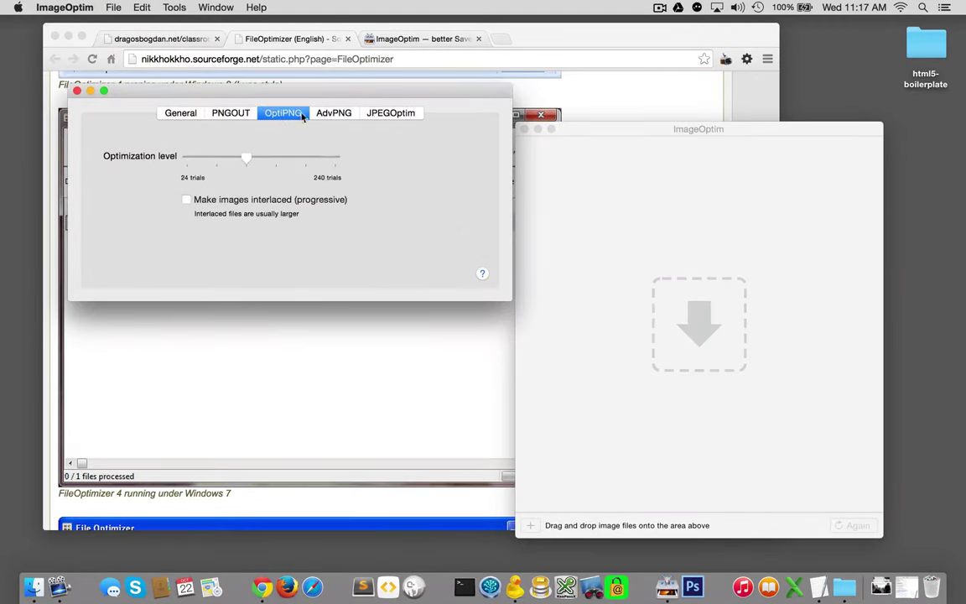
pyautogui.click(331, 113)
pyautogui.click(374, 117)
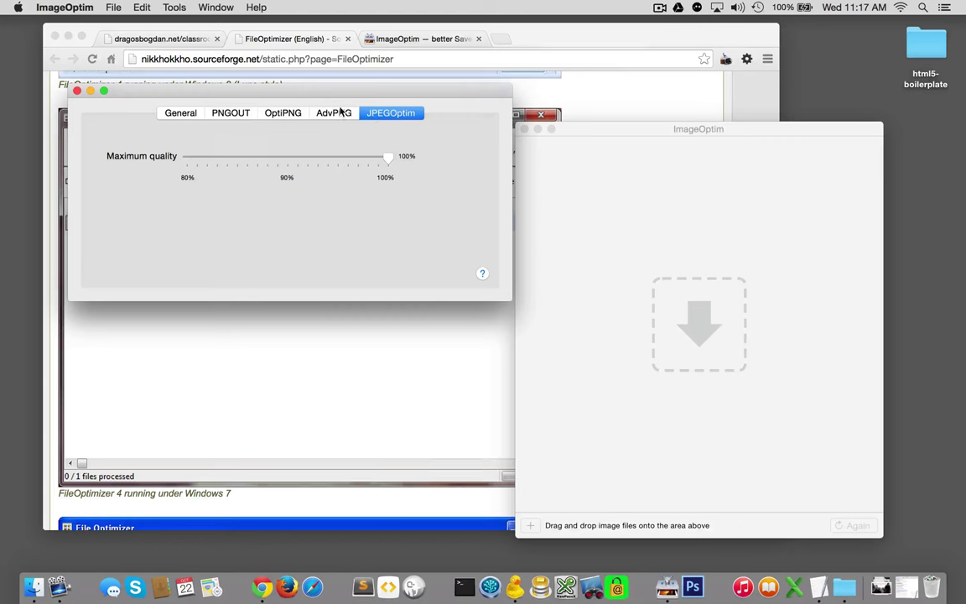
pyautogui.click(333, 111)
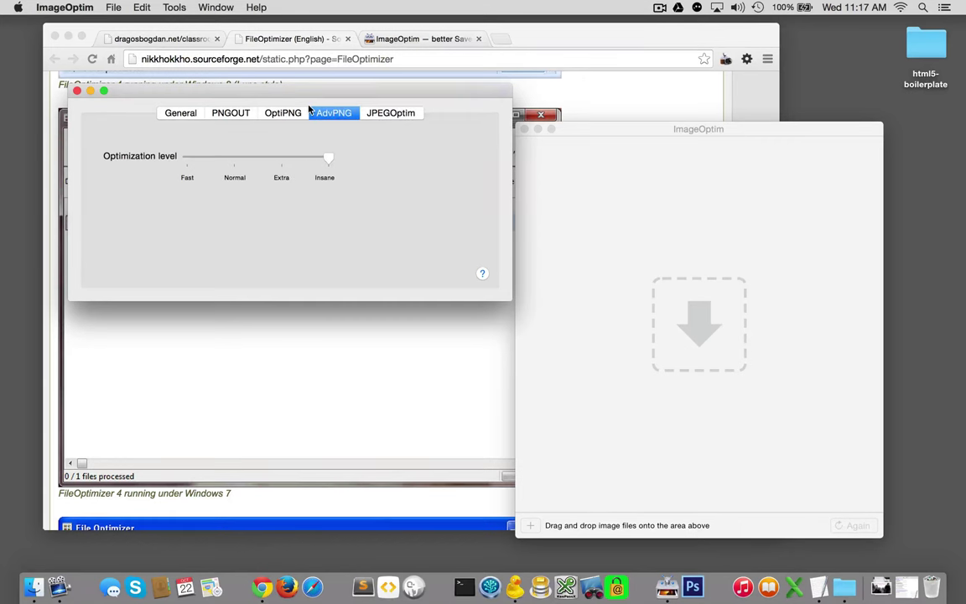
pyautogui.click(275, 109)
pyautogui.click(218, 107)
pyautogui.click(175, 115)
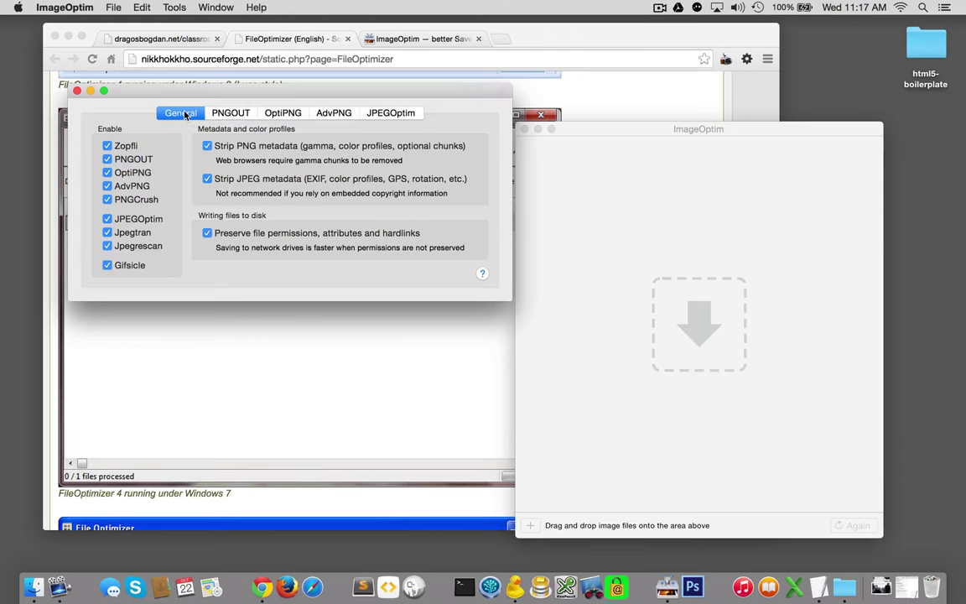
# Step: Put ImageOptim aside and select the Notflix page's 471.3KiB (13%) image-savings summary
pyautogui.click(76, 90)
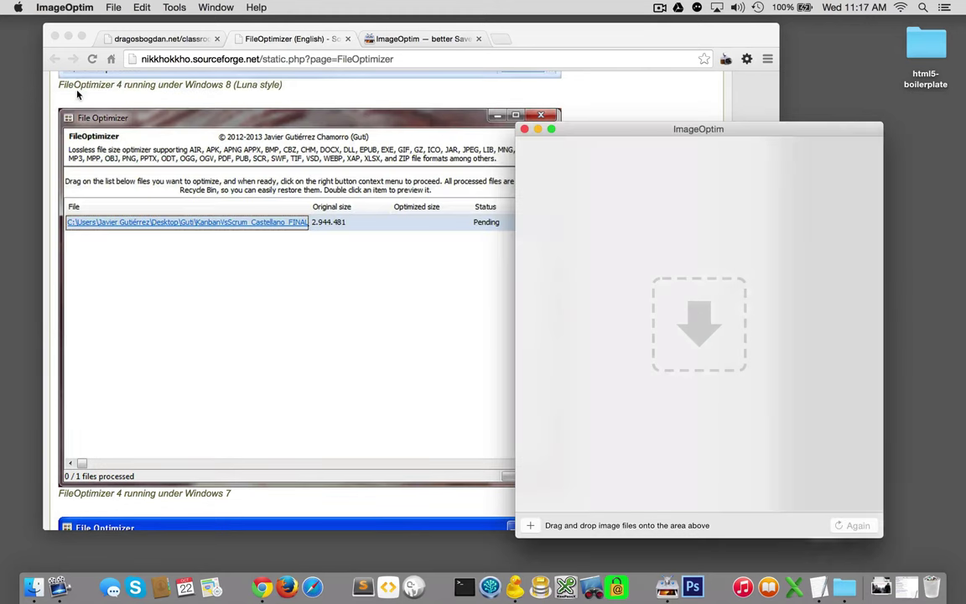
pyautogui.moveTo(665, 130); pyautogui.dragTo(565, 103)
pyautogui.click(220, 349)
pyautogui.click(161, 39)
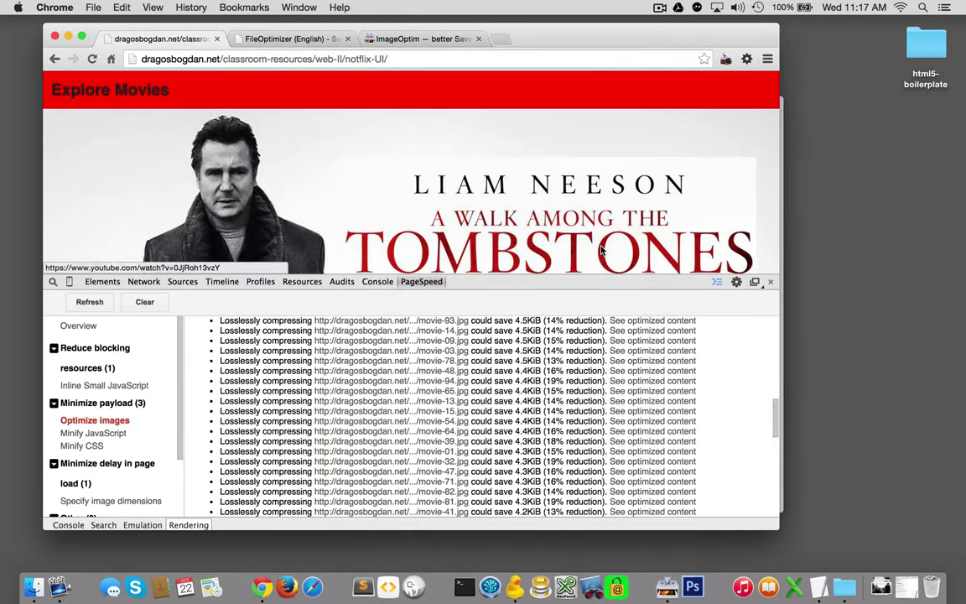
pyautogui.scroll(10, 528, 348)
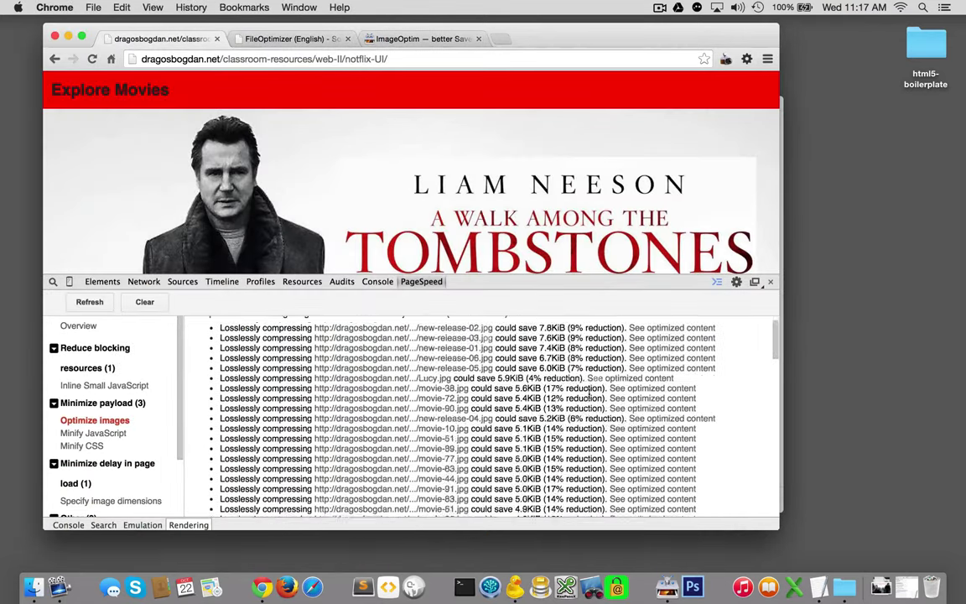
pyautogui.scroll(3, 529, 352)
pyautogui.scroll(-1, 530, 352)
pyautogui.tripleClick(451, 391)
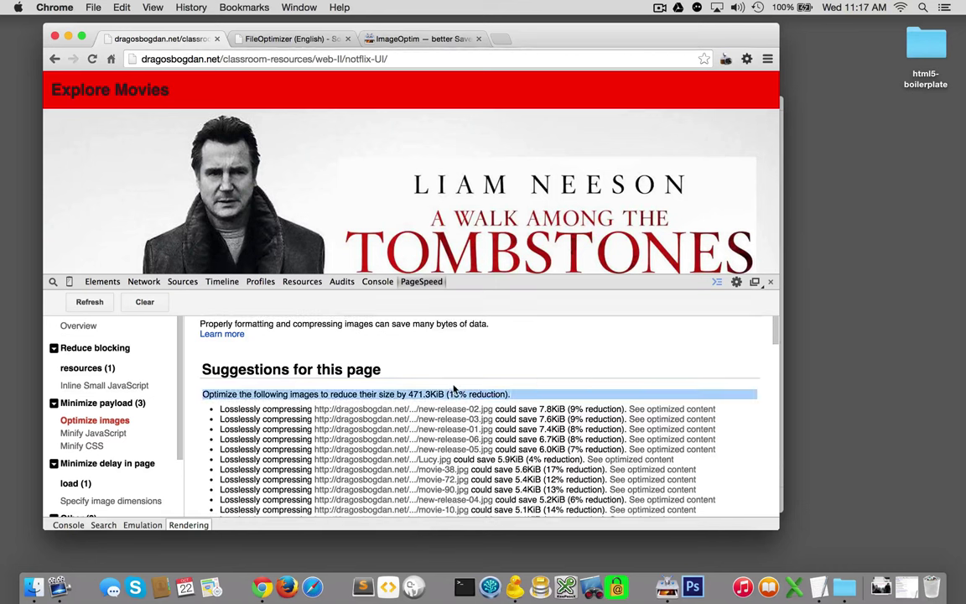
# Step: Duplicate the html5-boilerplate folder and rename the original to notflix-UI
pyautogui.click(926, 42)
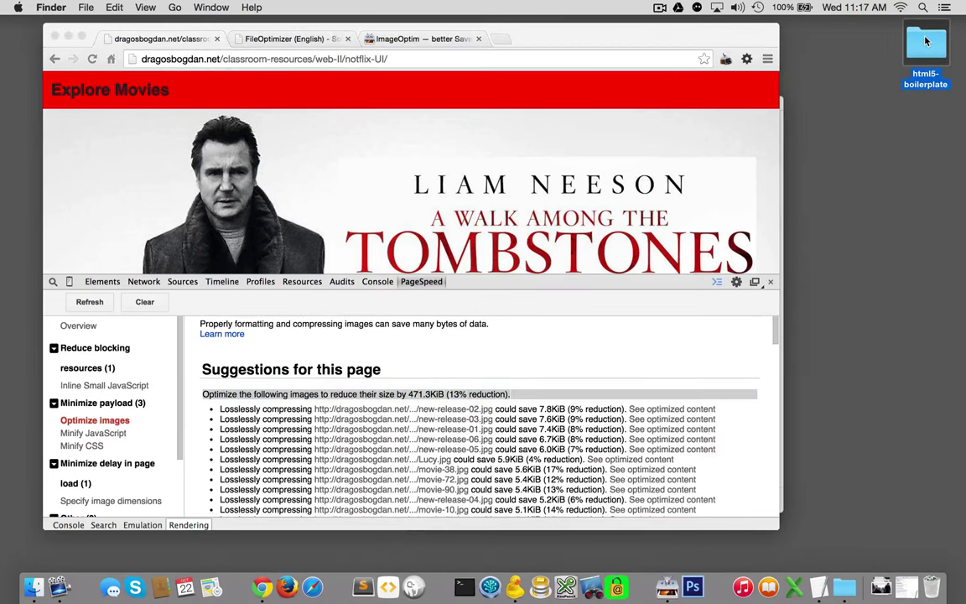
pyautogui.press('super+d')
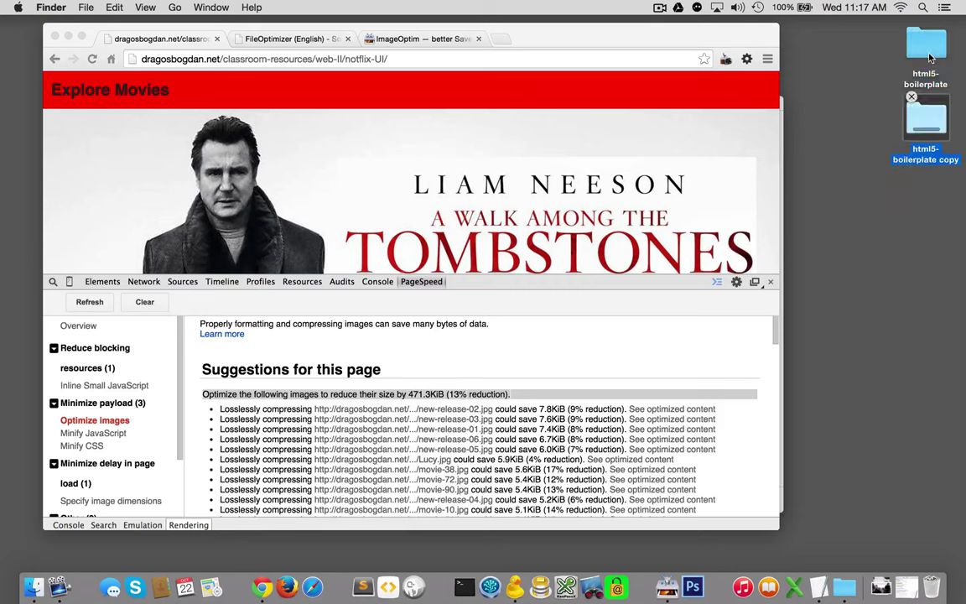
pyautogui.click(924, 46)
pyautogui.press('Return')
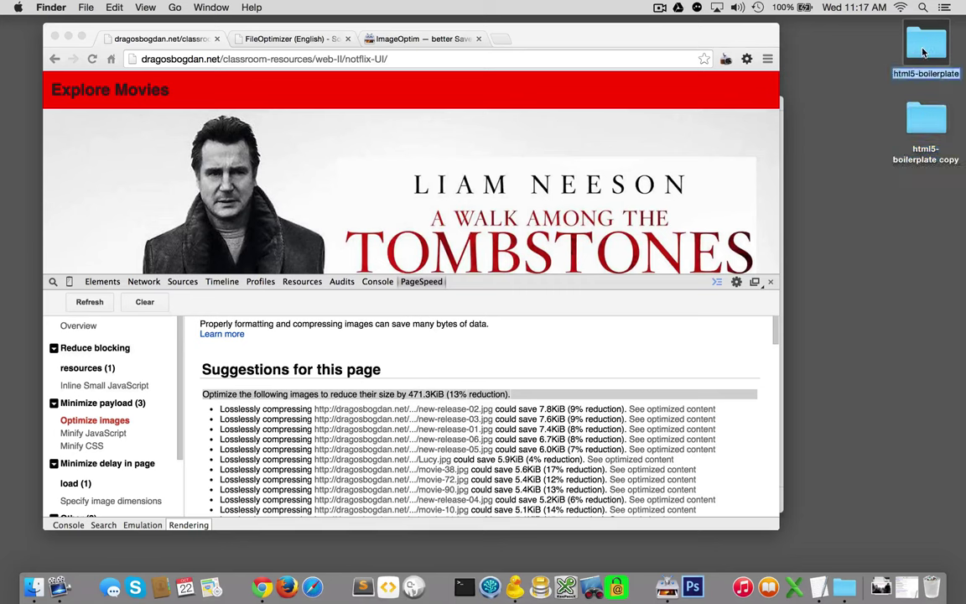
pyautogui.write('notflix-UI')
pyautogui.moveTo(926, 46); pyautogui.dragTo(830, 113)
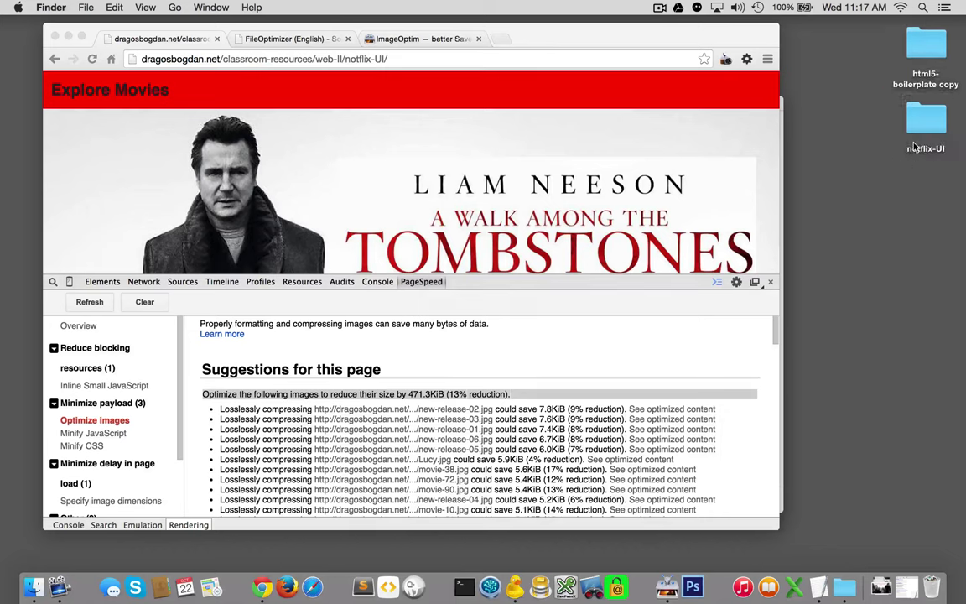
pyautogui.click(919, 130)
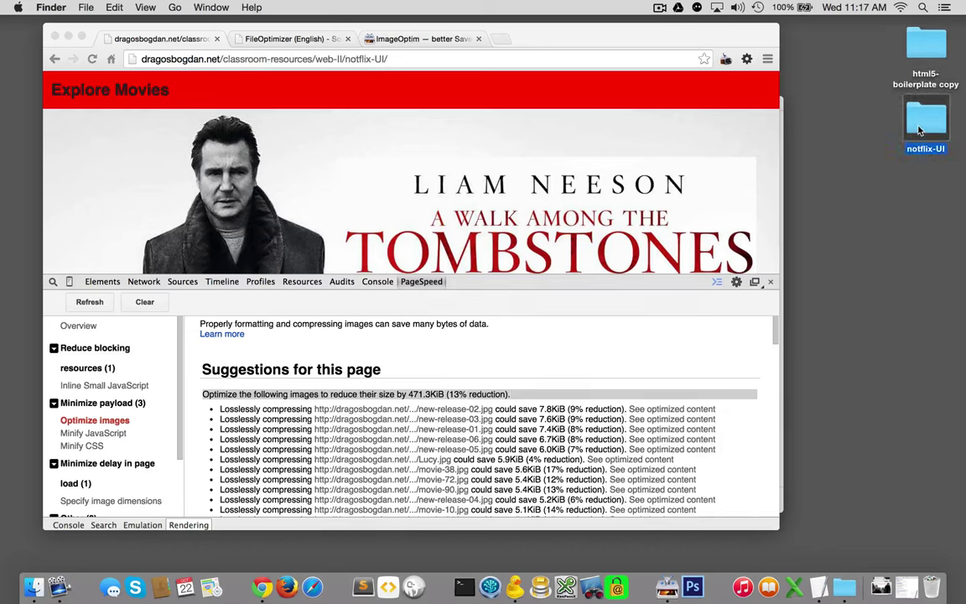
# Step: Rename the copy to Notflix-UX and confirm the capitalised Notflix-UI name
pyautogui.click(923, 57)
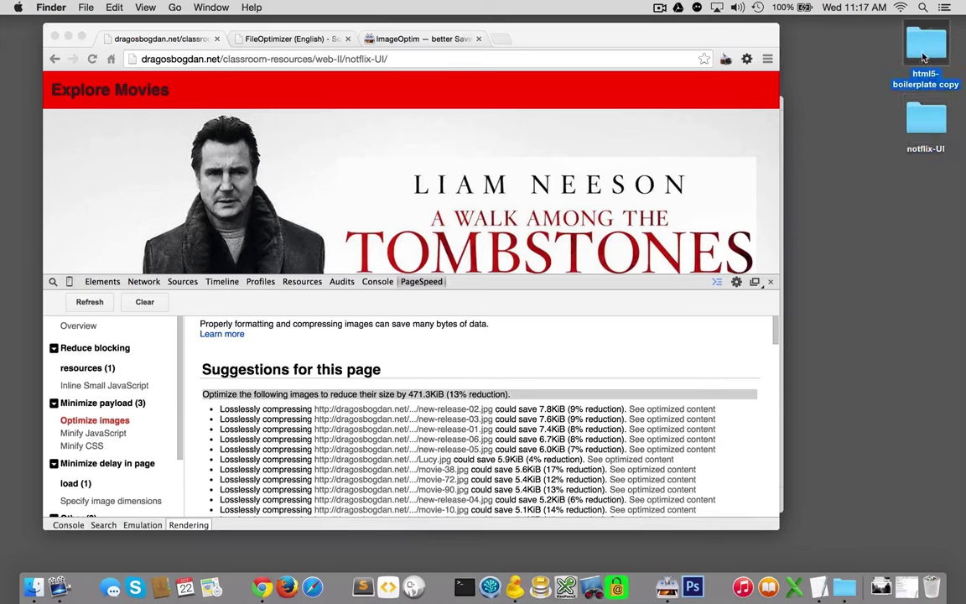
pyautogui.press('Return')
pyautogui.write('No')
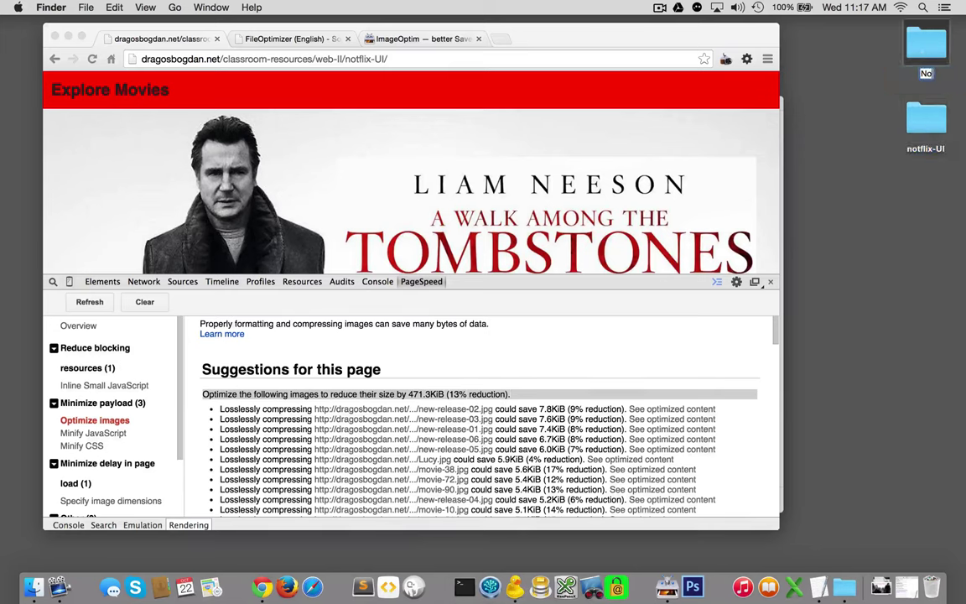
pyautogui.write('tflix-UI')
pyautogui.press('BackSpace')
pyautogui.write('X')
pyautogui.press('Return')
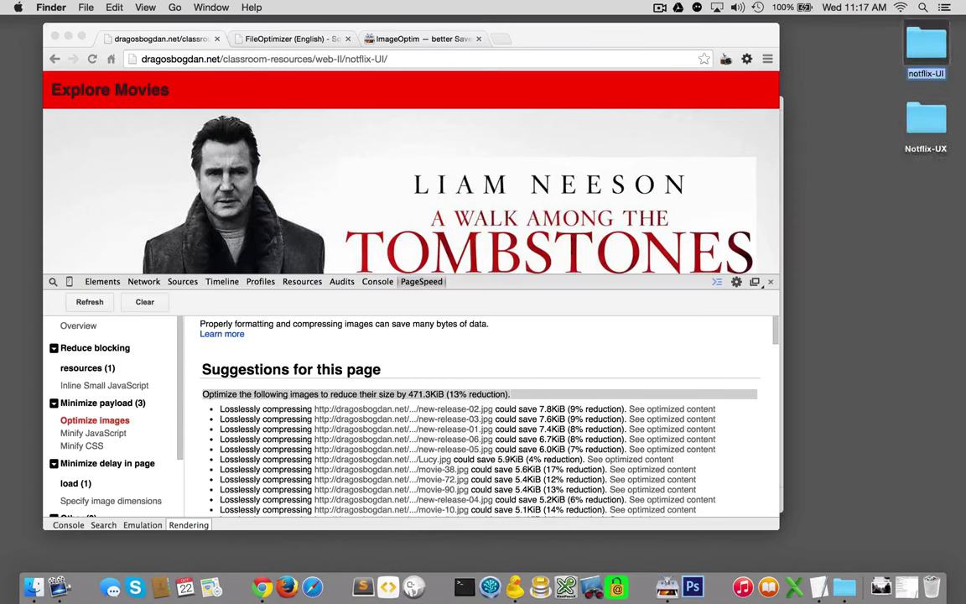
pyautogui.press('Return')
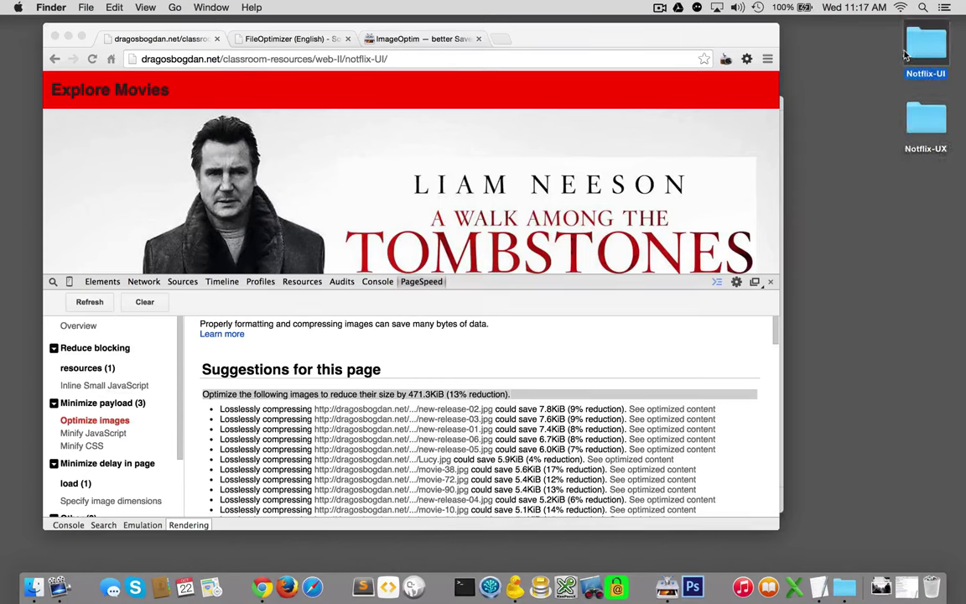
# Step: Tag the Notflix-UI folder red
pyautogui.click(896, 138)
pyautogui.rightClick(922, 58)
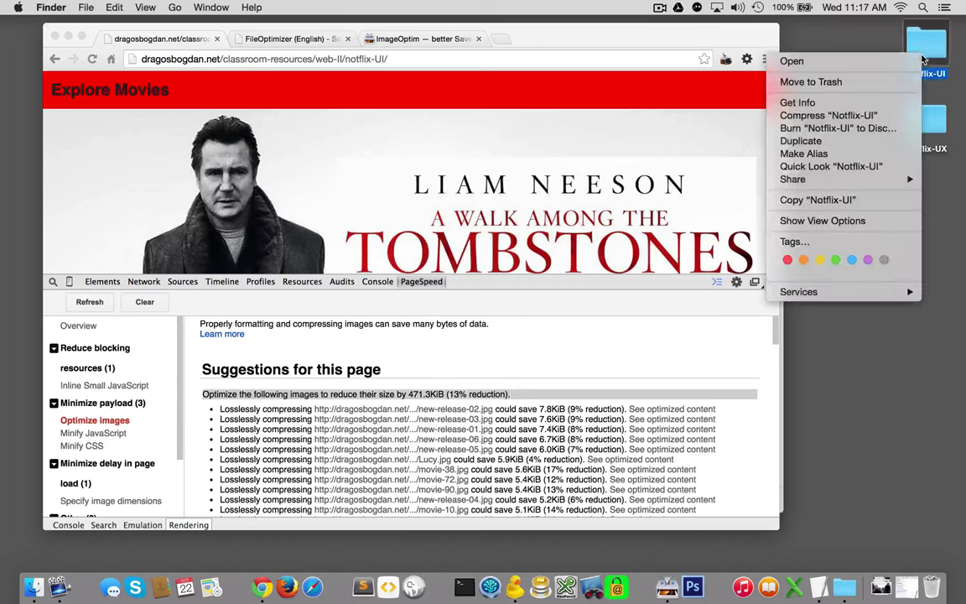
pyautogui.click(790, 262)
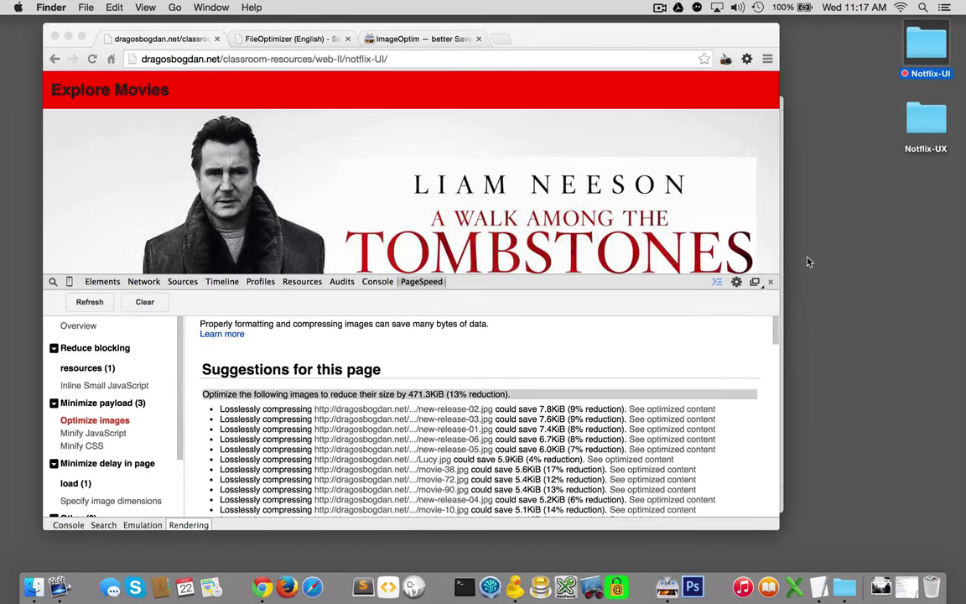
pyautogui.click(850, 266)
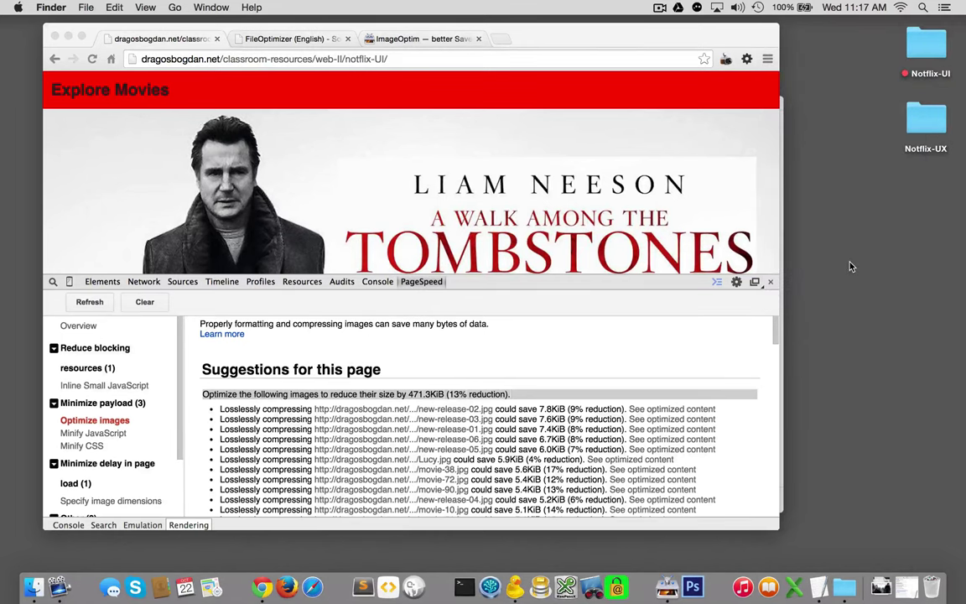
# Step: Open Notflix-UI and view the img folder's info showing 8.1 MB
pyautogui.doubleClick(926, 43)
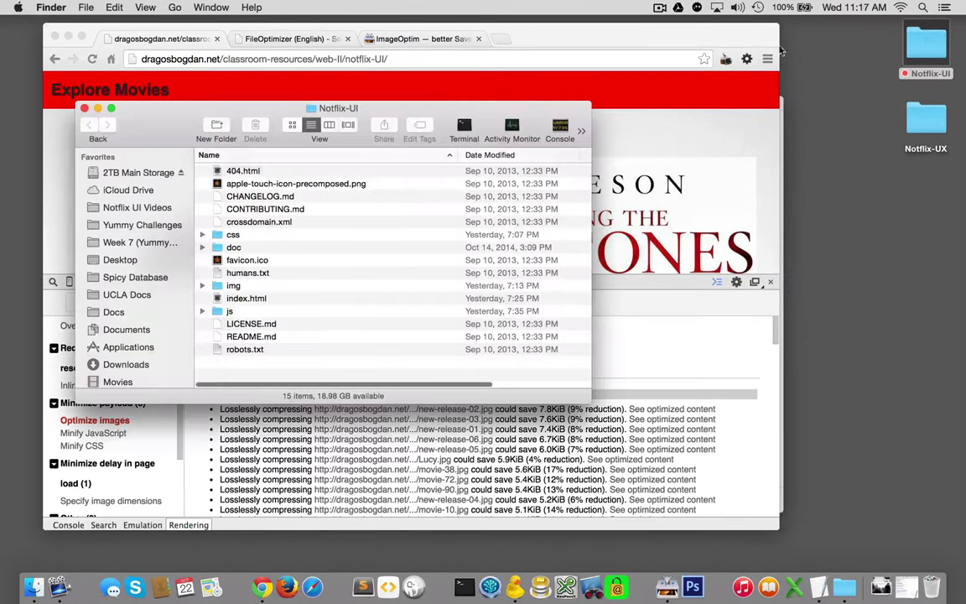
pyautogui.click(202, 286)
pyautogui.click(202, 287)
pyautogui.click(215, 287)
pyautogui.press('super+i')
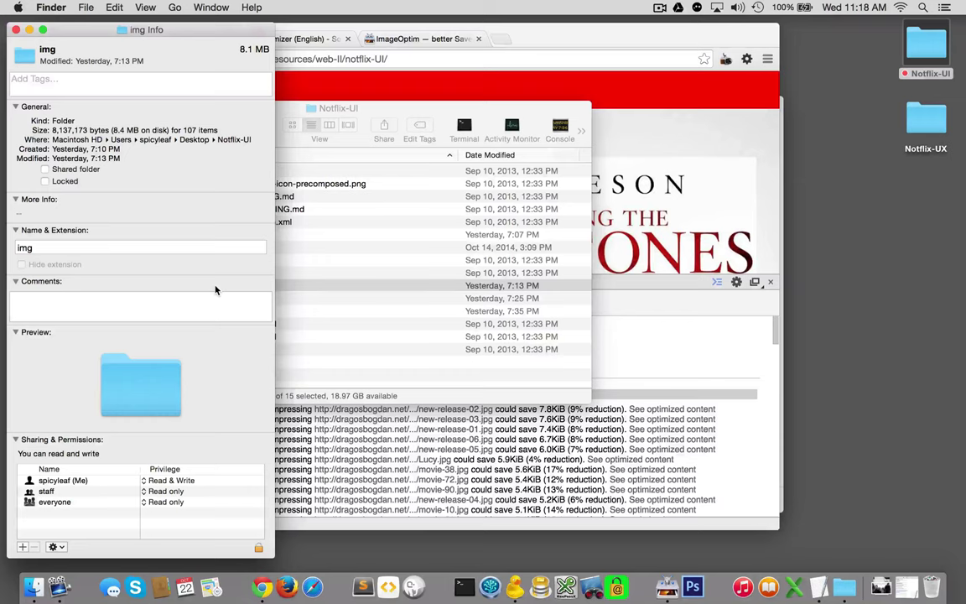
pyautogui.press('super+w')
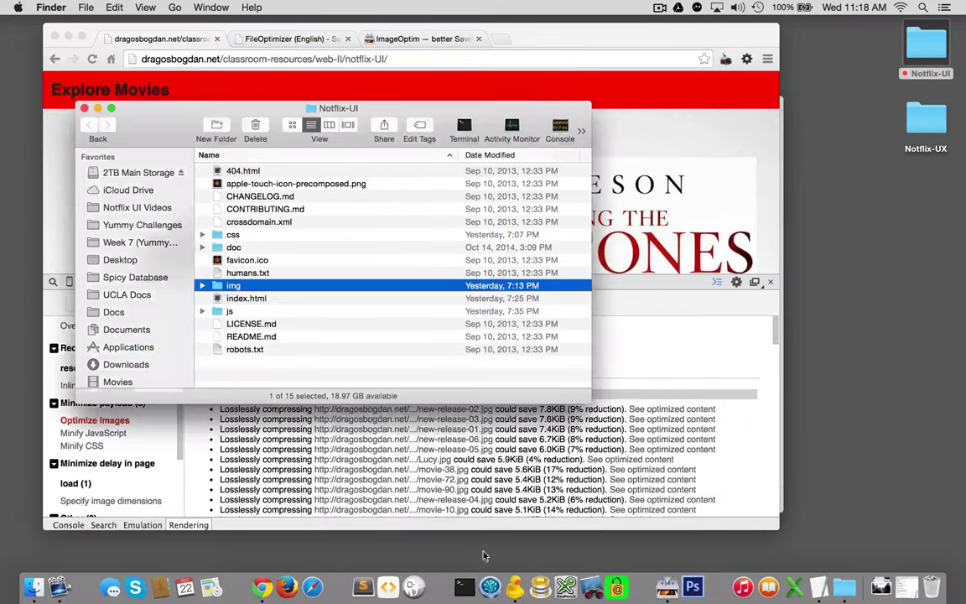
# Step: Open the img folder inside Notflix-UX, closing the Notflix-UI window
pyautogui.click(666, 587)
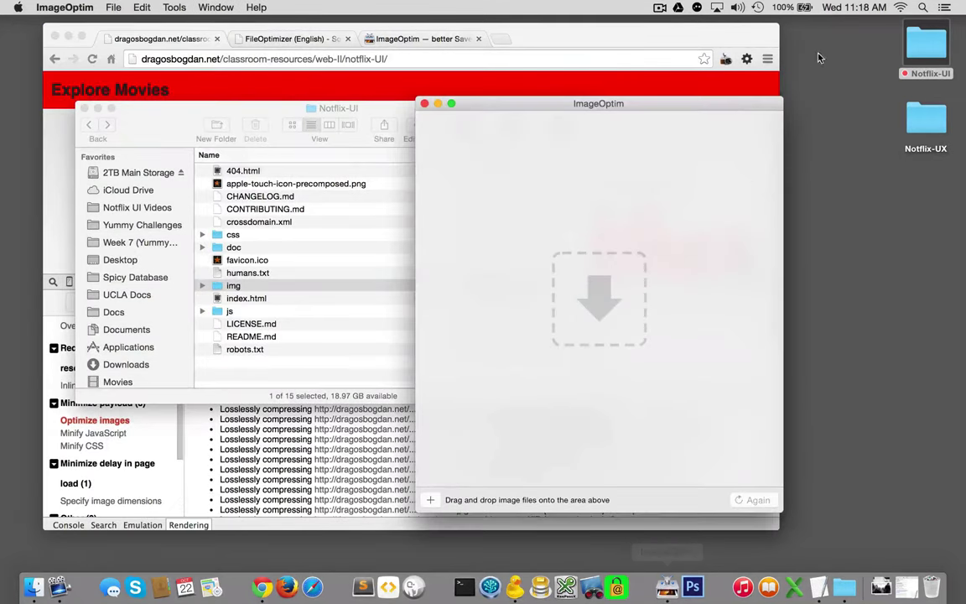
pyautogui.click(917, 122)
pyautogui.doubleClick(917, 121)
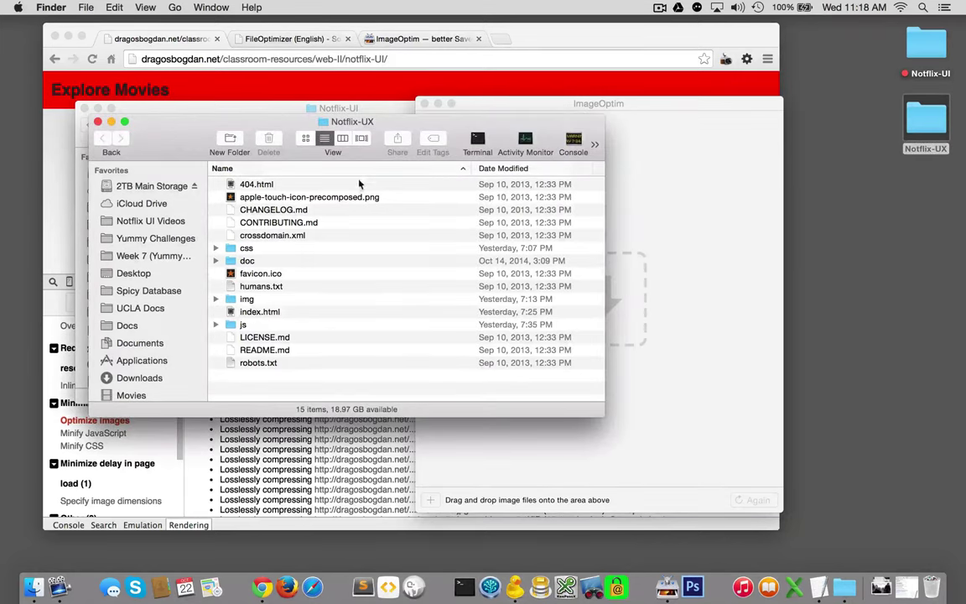
pyautogui.moveTo(339, 119); pyautogui.dragTo(348, 214)
pyautogui.click(156, 130)
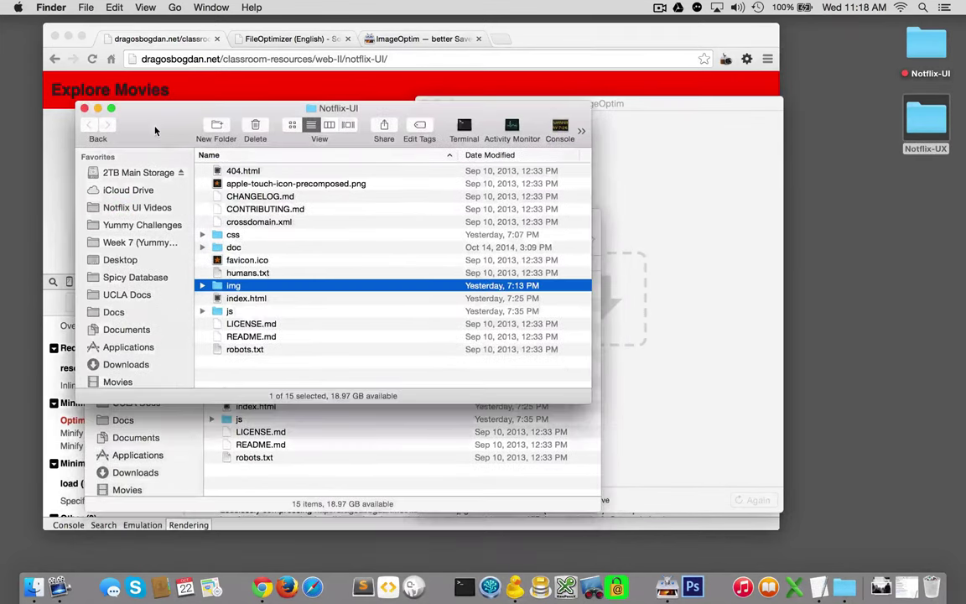
pyautogui.press('super+w')
pyautogui.doubleClick(239, 393)
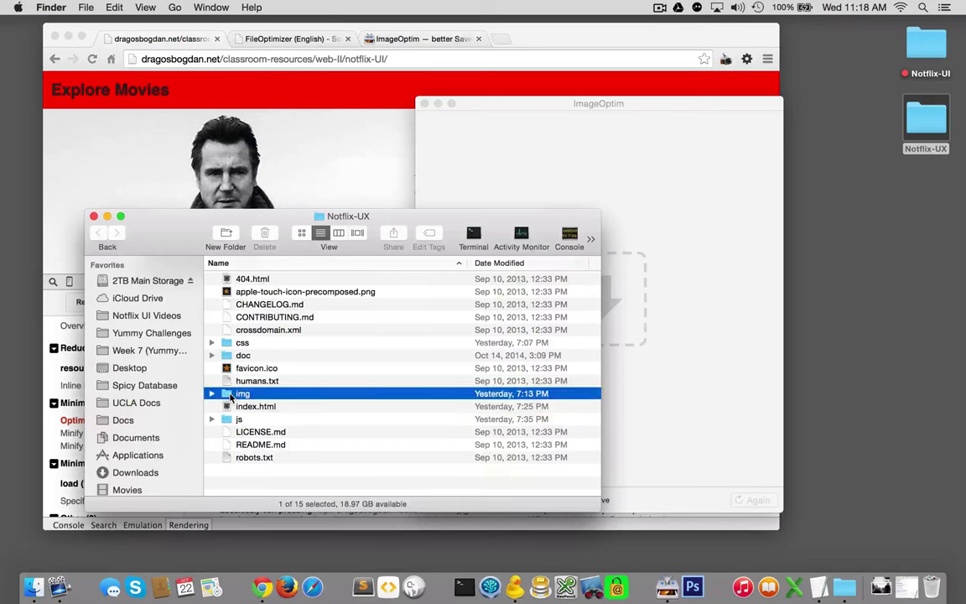
# Step: Select all 102 images in movie-posters and drop them onto ImageOptim to compress
pyautogui.moveTo(273, 314); pyautogui.dragTo(547, 168)
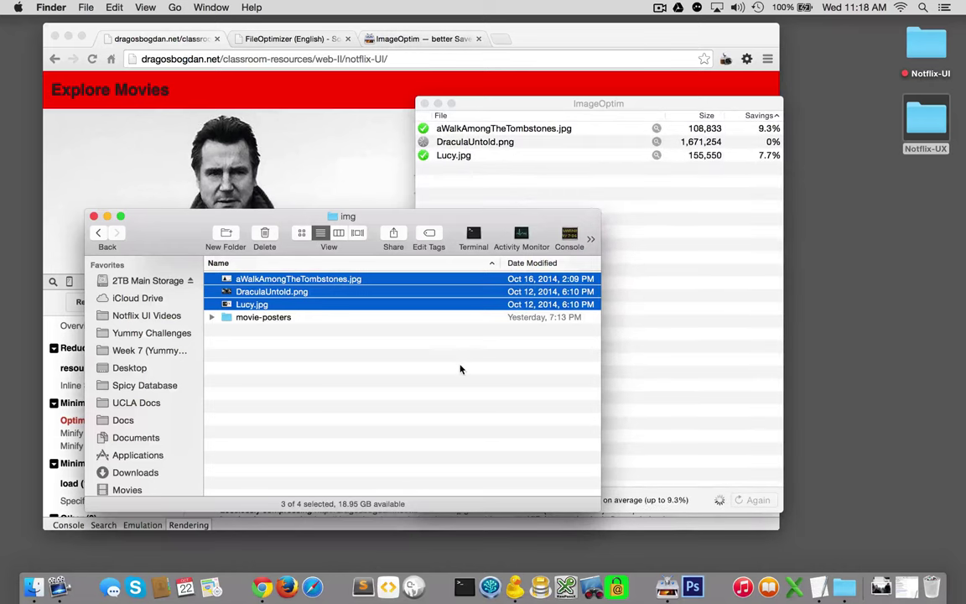
pyautogui.click(266, 318)
pyautogui.doubleClick(267, 318)
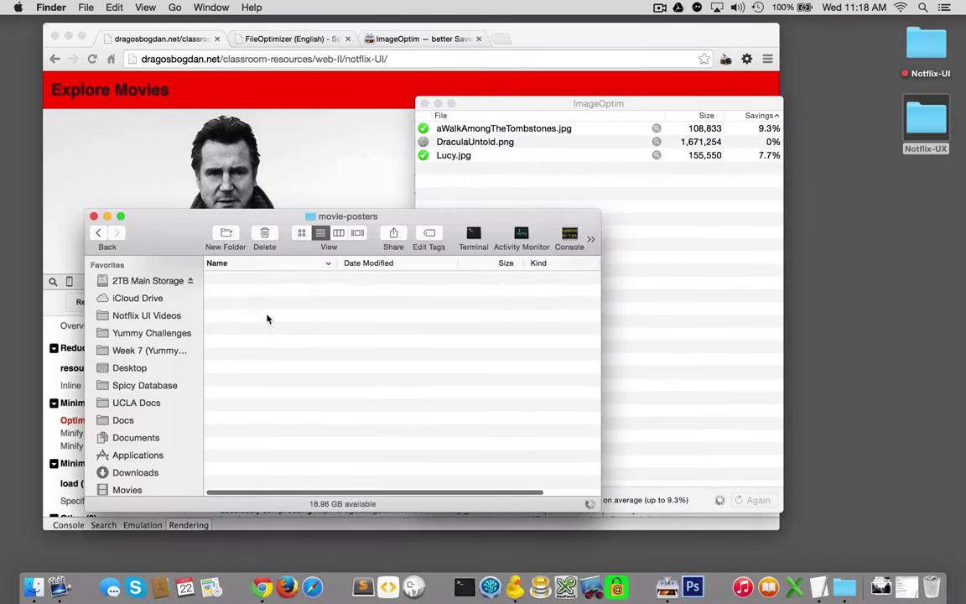
pyautogui.moveTo(271, 221); pyautogui.dragTo(438, 233)
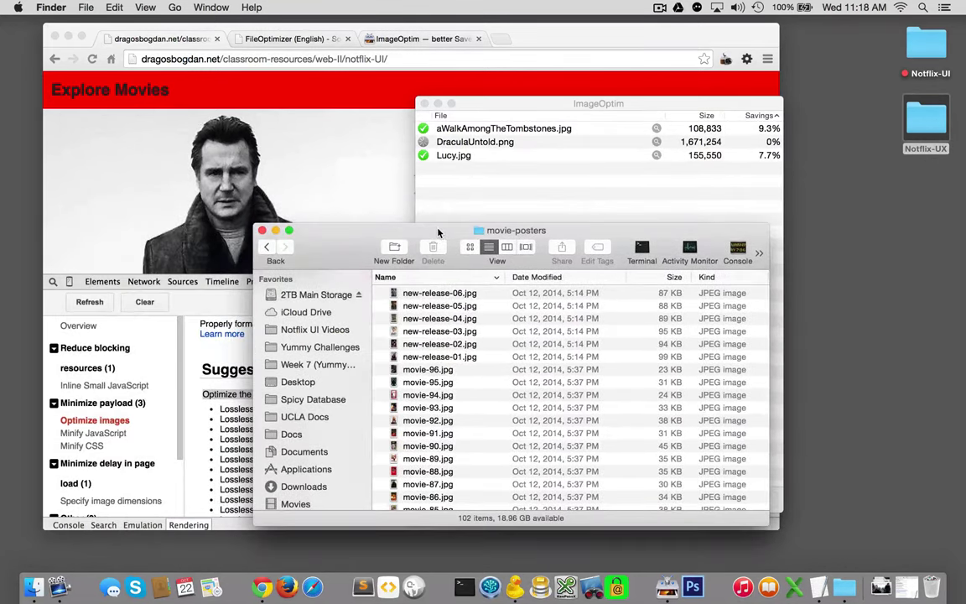
pyautogui.press('super+a')
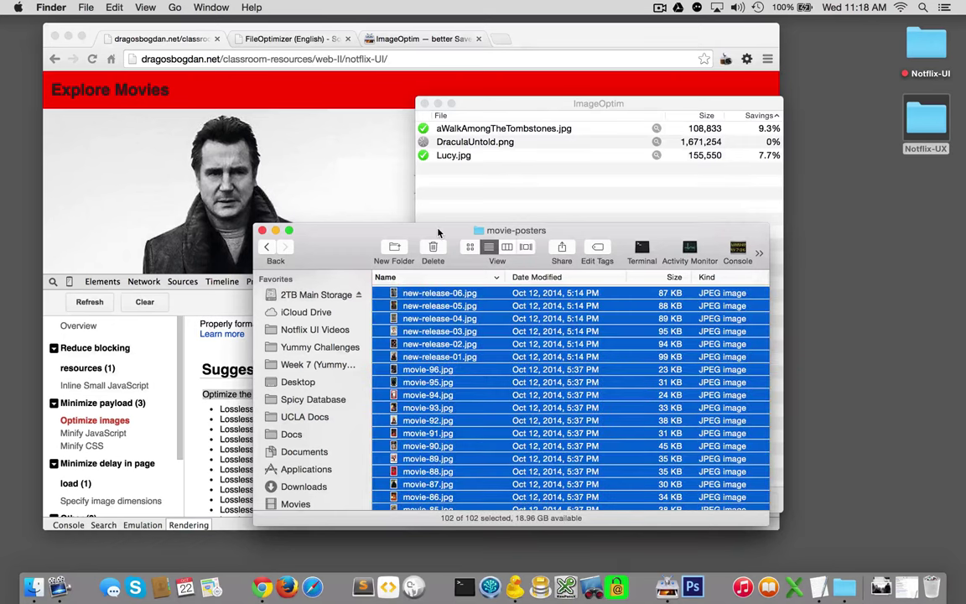
pyautogui.moveTo(438, 233); pyautogui.dragTo(625, 270)
pyautogui.moveTo(570, 332); pyautogui.dragTo(558, 244)
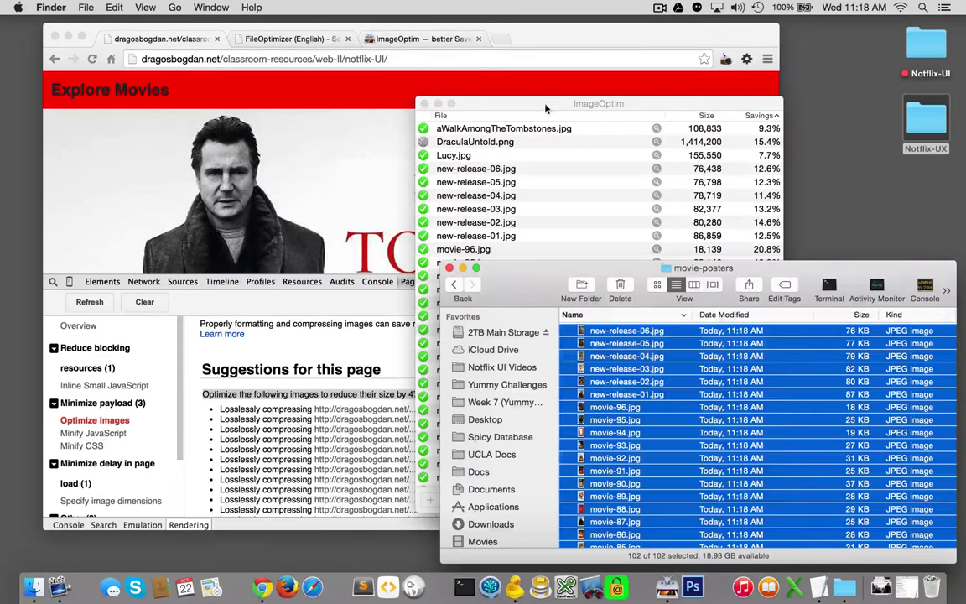
# Step: Sort ImageOptim's results by Savings, movie-56 at 32.5% first, then return to Chrome
pyautogui.moveTo(545, 107); pyautogui.dragTo(503, 29)
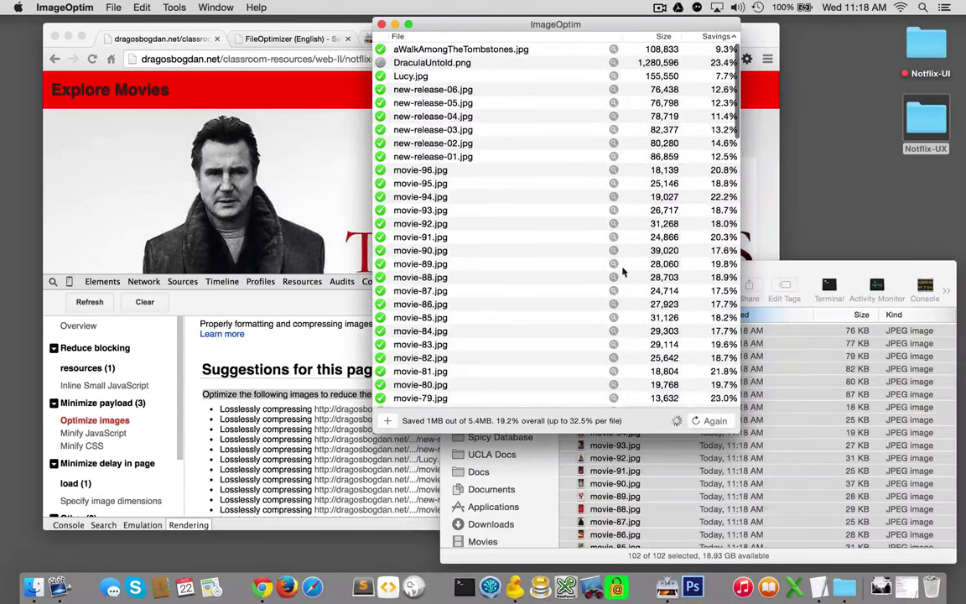
pyautogui.moveTo(621, 34); pyautogui.dragTo(556, 35)
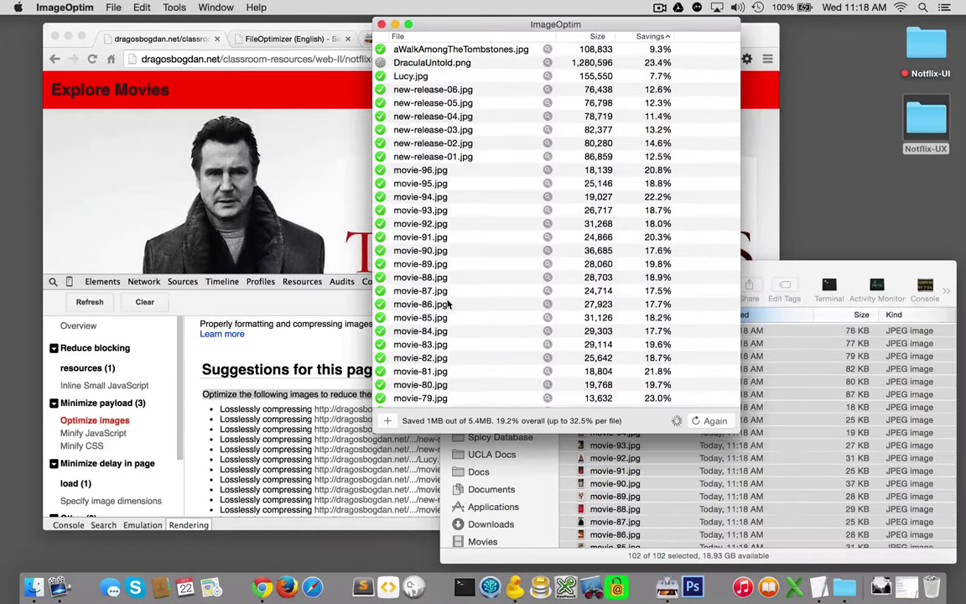
pyautogui.scroll(-10, 448, 306)
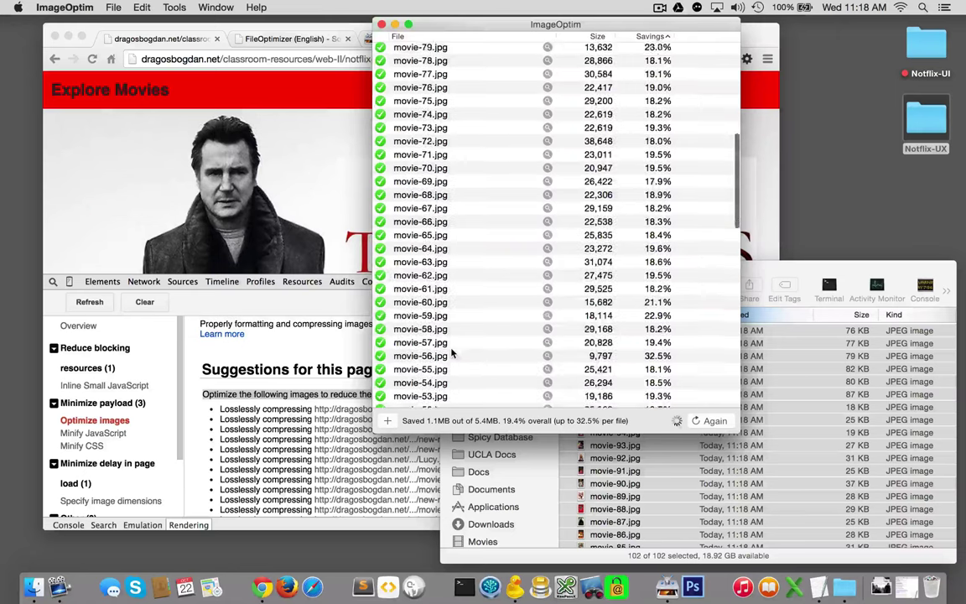
pyautogui.scroll(-8, 451, 354)
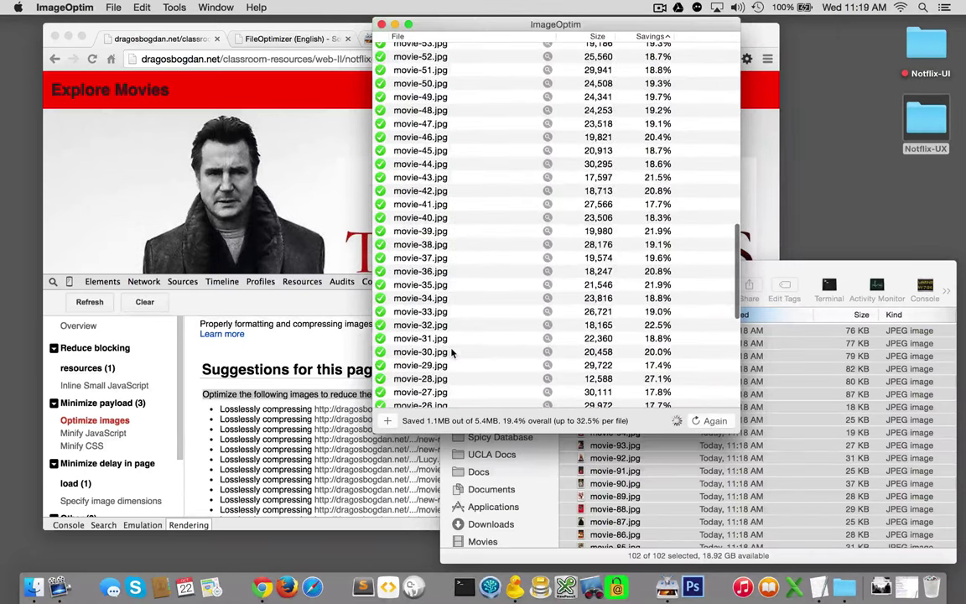
pyautogui.scroll(15, 451, 353)
pyautogui.click(645, 37)
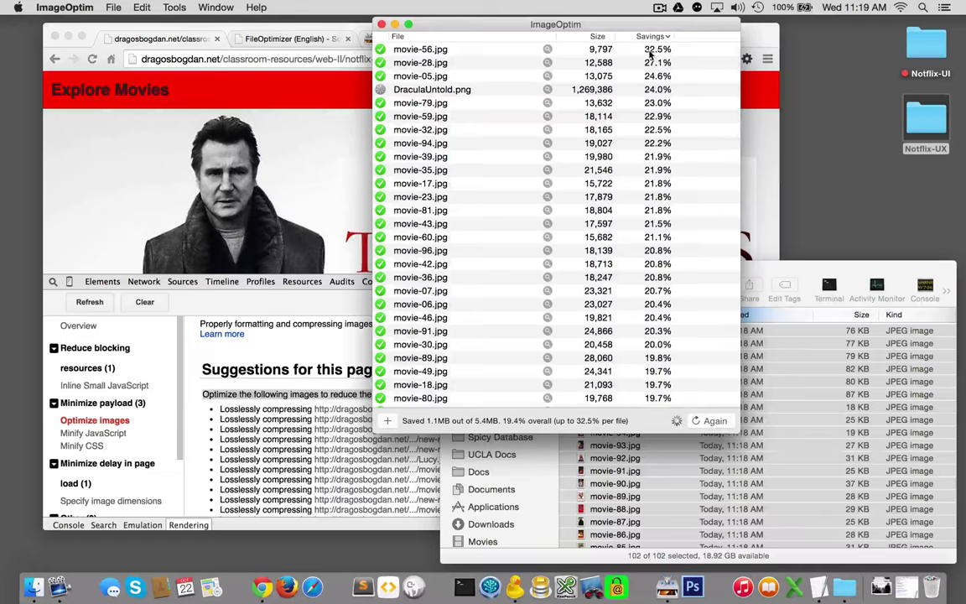
pyautogui.moveTo(650, 53)
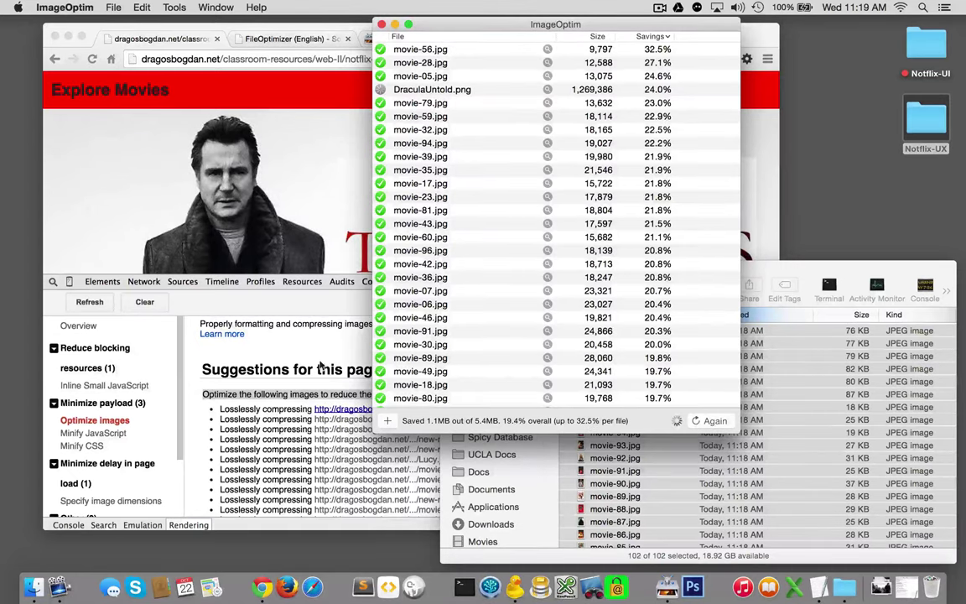
pyautogui.click(286, 327)
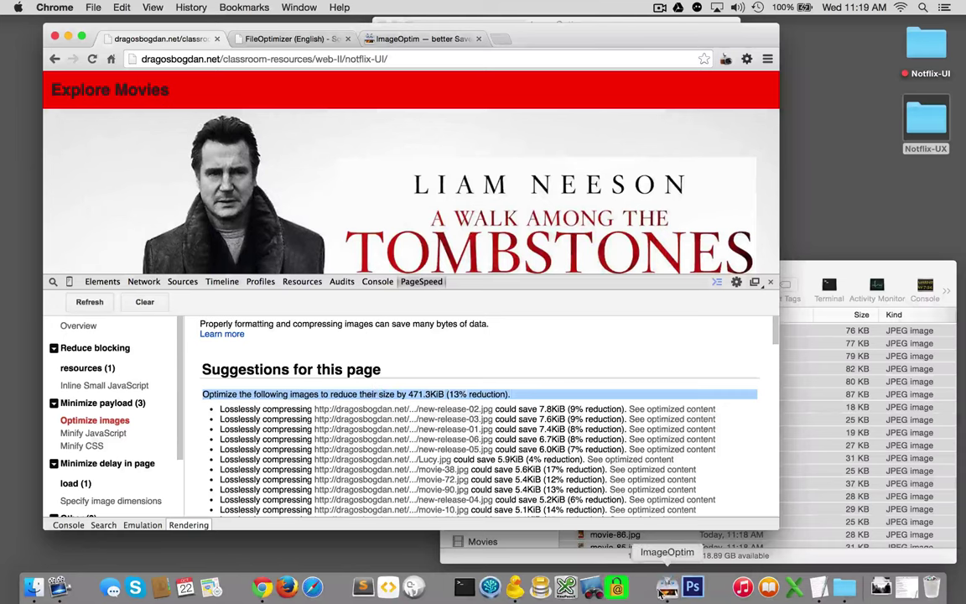
# Step: Close ImageOptim and show the info for Notflix-UI's img folder (8.1 MB)
pyautogui.click(667, 587)
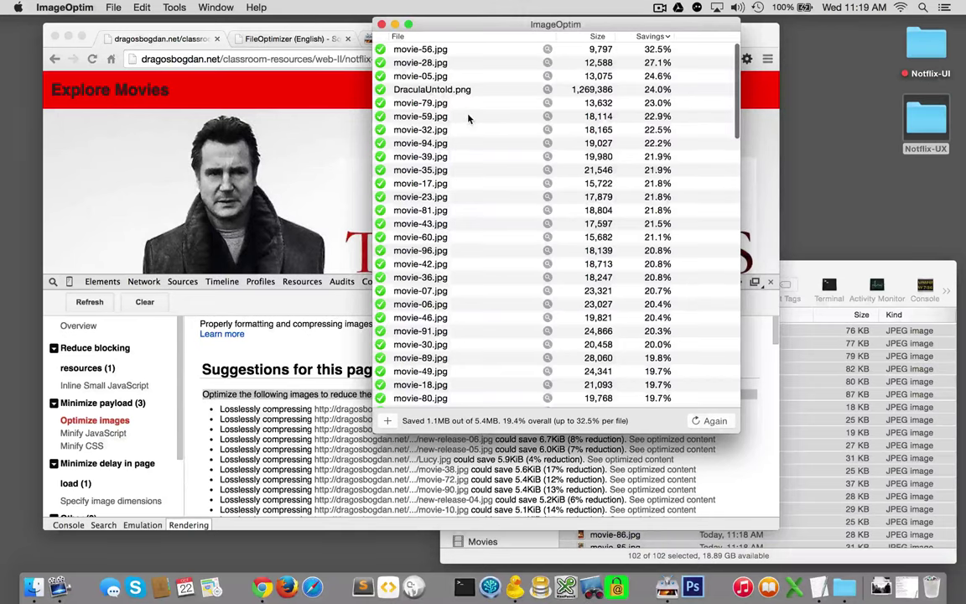
pyautogui.click(381, 24)
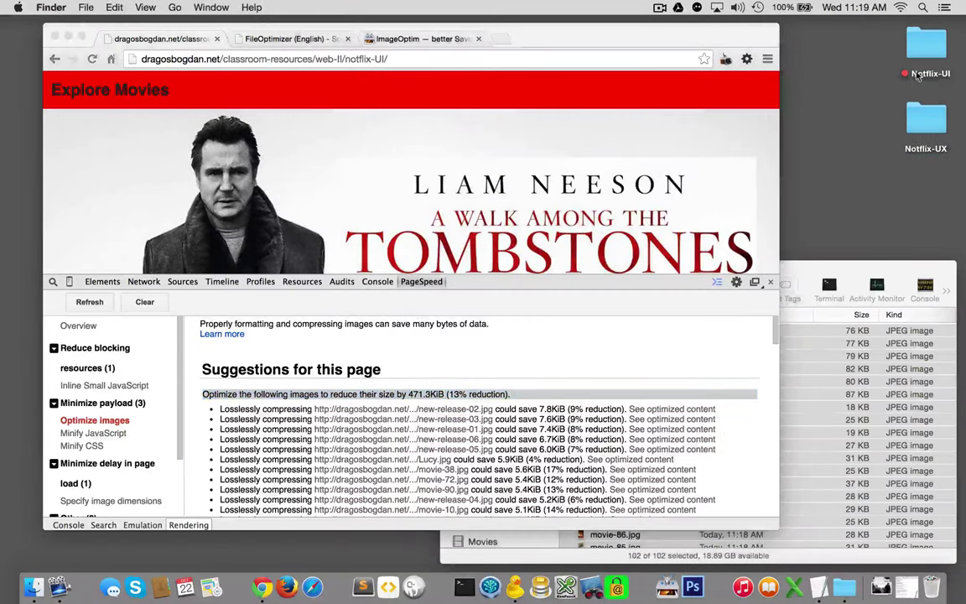
pyautogui.doubleClick(925, 44)
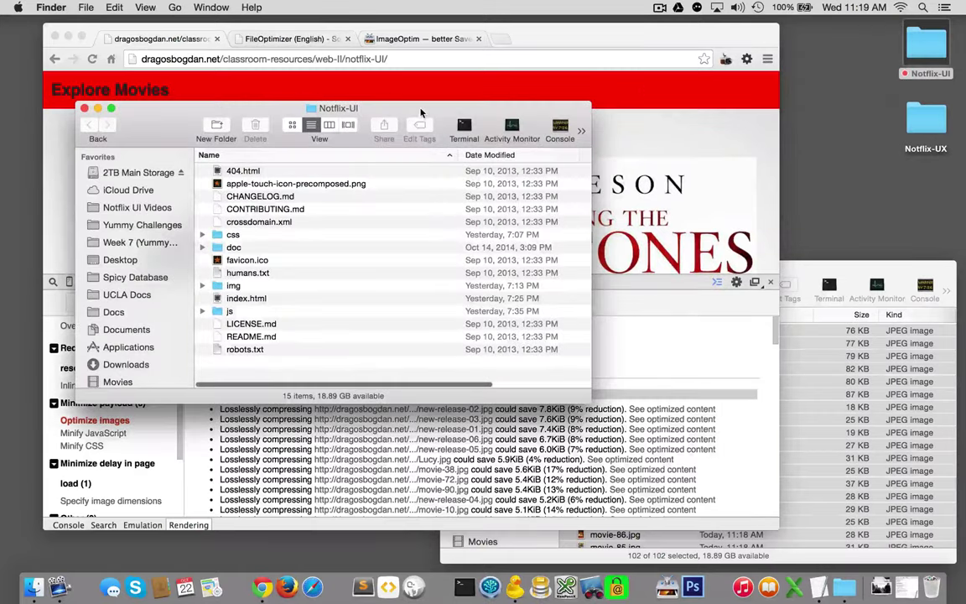
pyautogui.moveTo(380, 101); pyautogui.dragTo(345, 34)
pyautogui.click(198, 217)
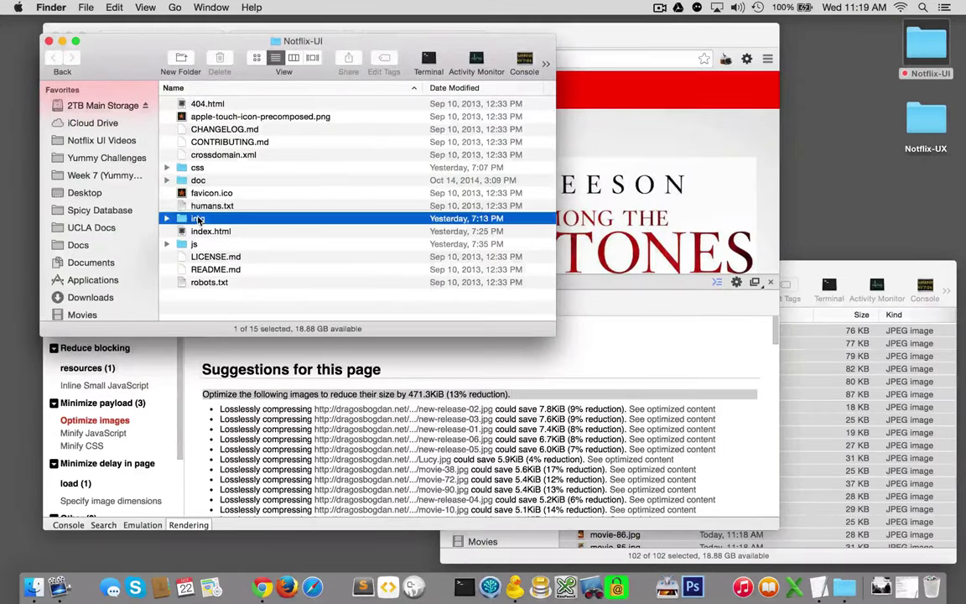
pyautogui.press('super+i')
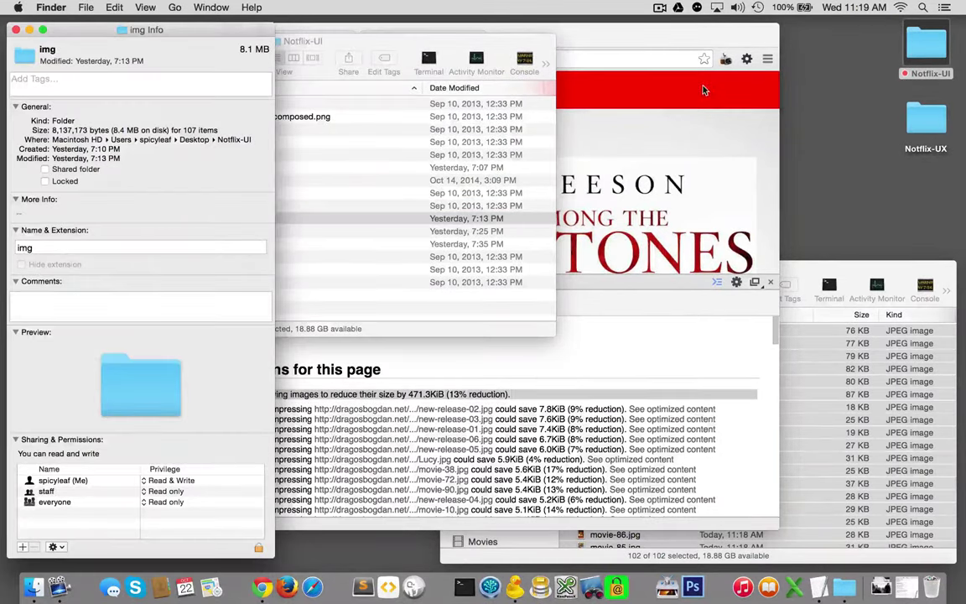
# Step: Show the info for Notflix-UX's optimized img folder, now 7 MB
pyautogui.click(935, 124)
pyautogui.doubleClick(936, 126)
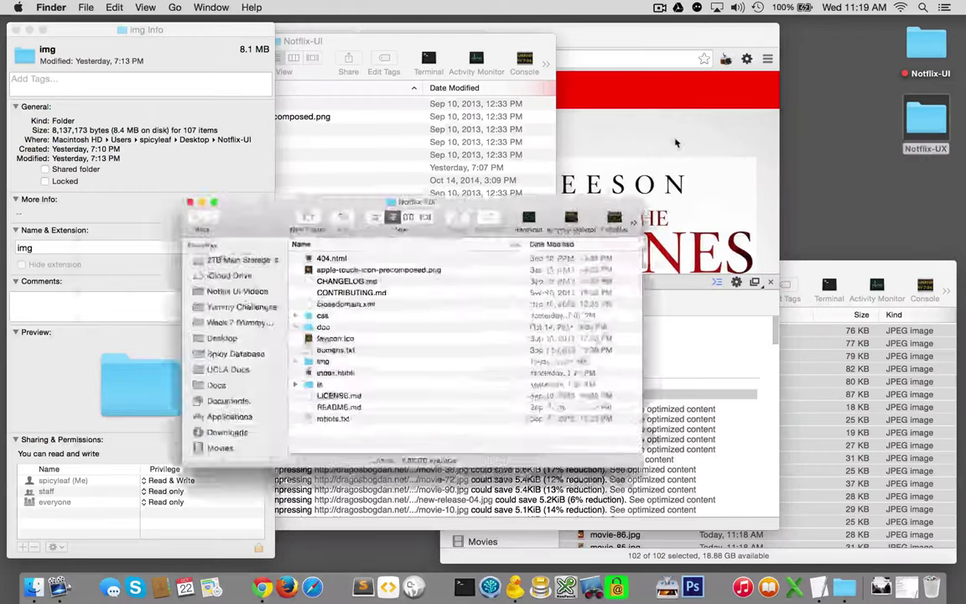
pyautogui.moveTo(497, 220); pyautogui.dragTo(813, 175)
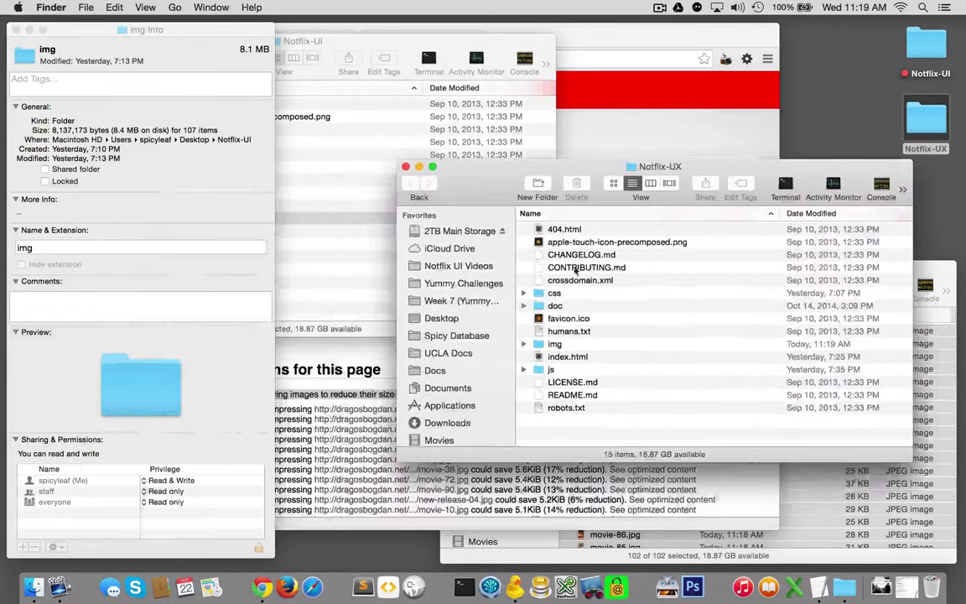
pyautogui.click(554, 345)
pyautogui.press('super+i')
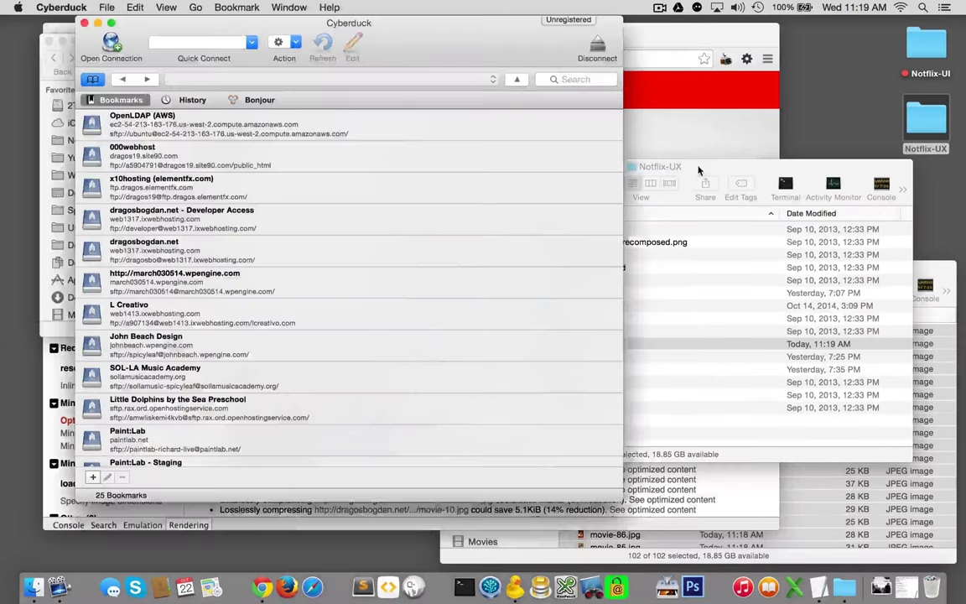
# Step: Drag DraculaUntold.png from the Notflix-UX img folder onto the desktop and open it in Preview
pyautogui.click(578, 186)
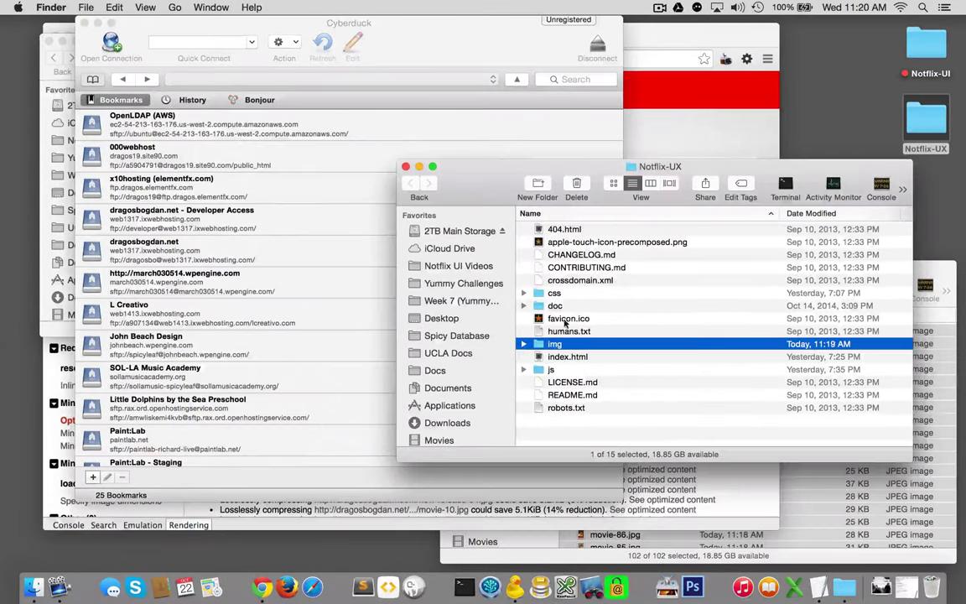
pyautogui.doubleClick(553, 342)
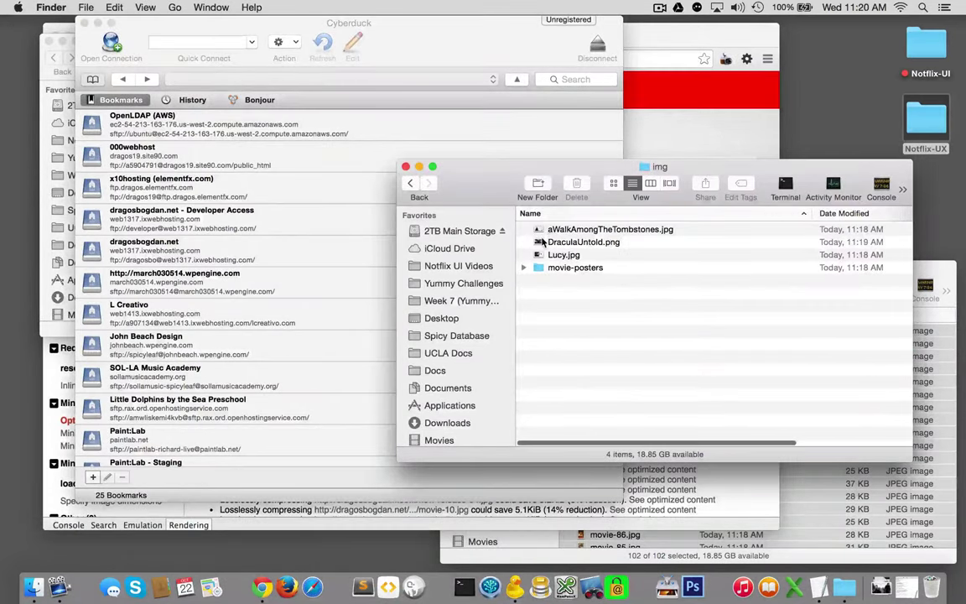
pyautogui.moveTo(543, 242); pyautogui.dragTo(819, 115)
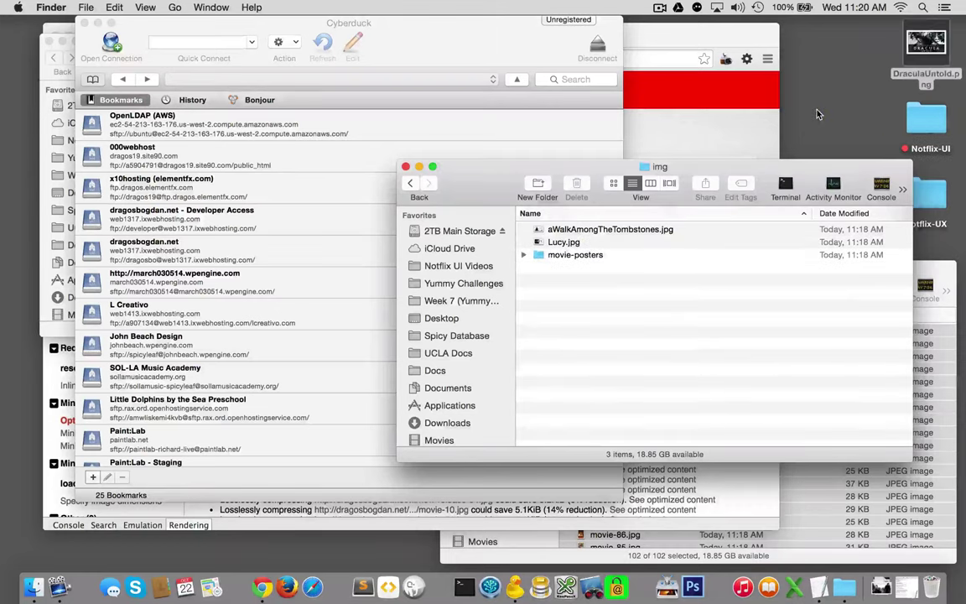
pyautogui.doubleClick(914, 44)
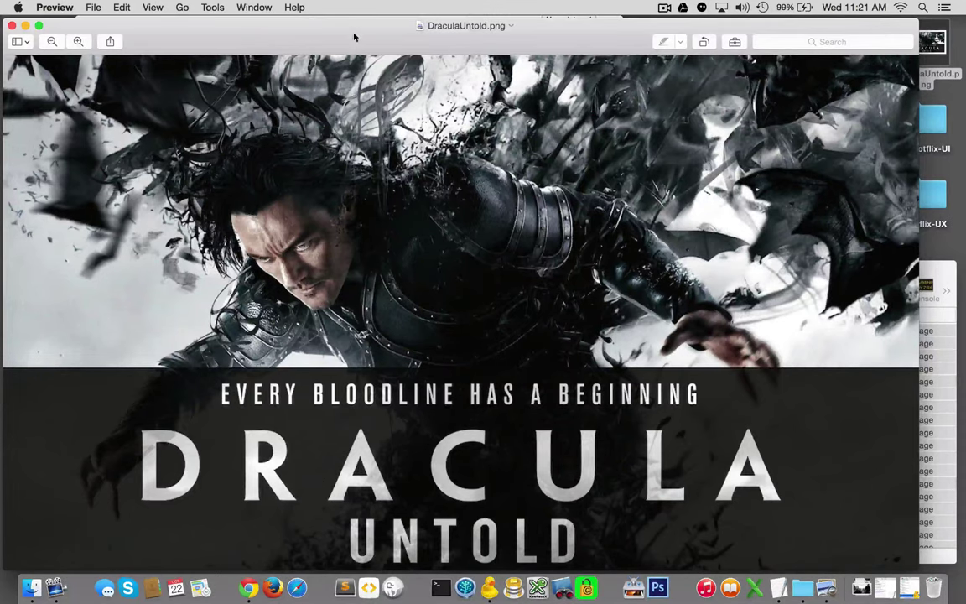
# Step: Check the poster's file info, confirming it is a 1366 × 768 PNG of 1.3 MB
pyautogui.moveTo(354, 36); pyautogui.dragTo(354, 13)
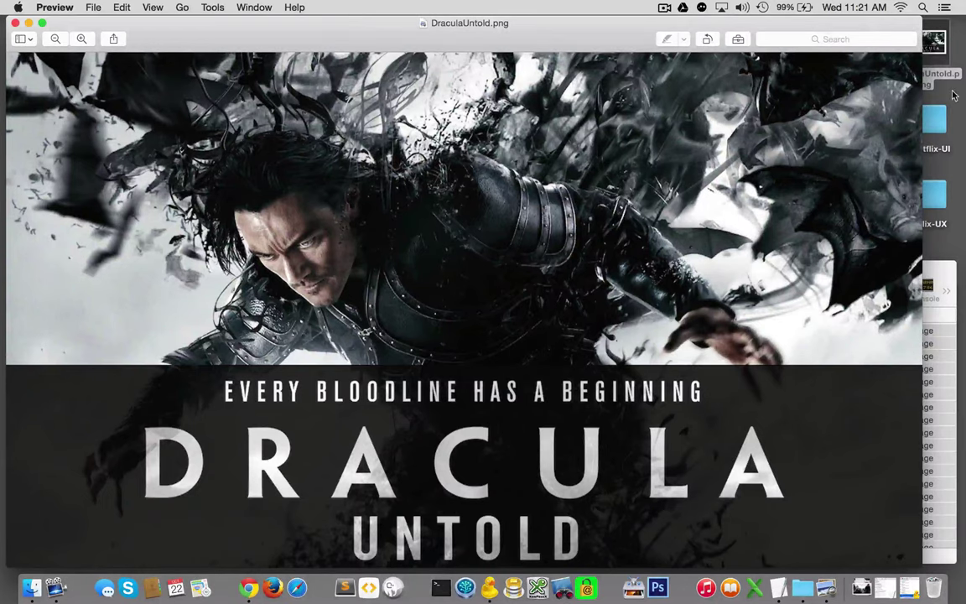
pyautogui.click(934, 40)
pyautogui.press('super+i')
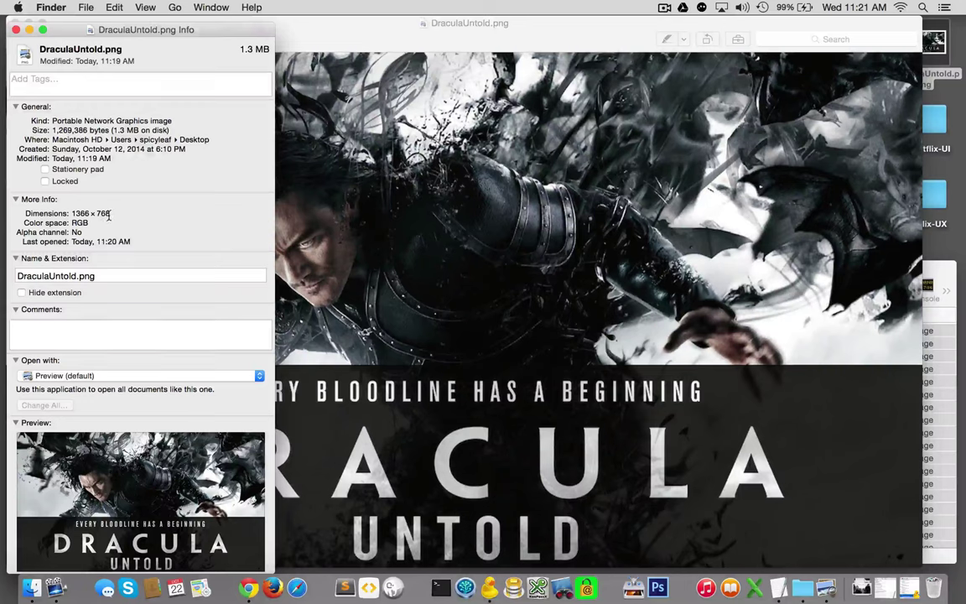
pyautogui.moveTo(108, 216); pyautogui.dragTo(73, 209)
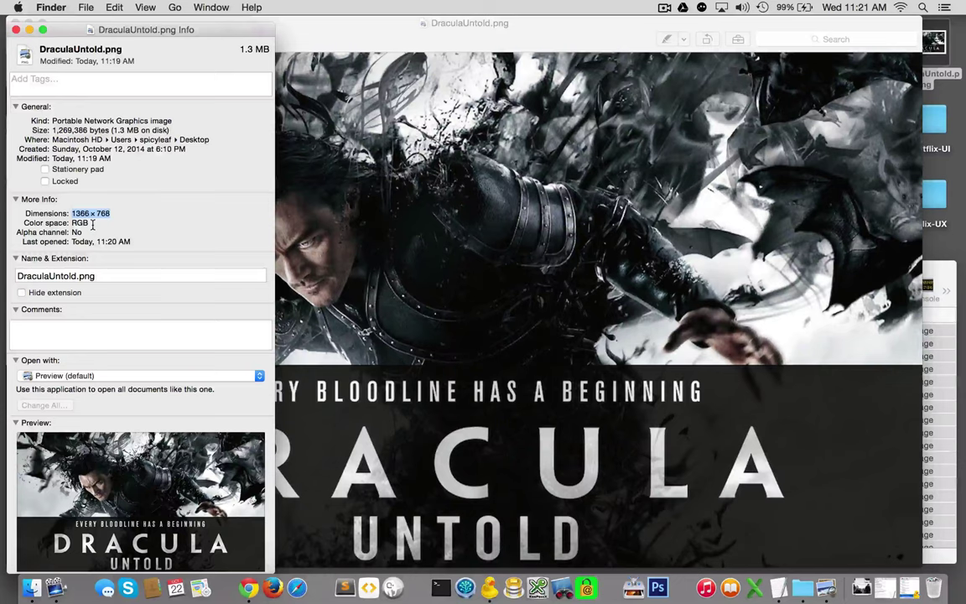
pyautogui.press('super+w')
pyautogui.click(154, 33)
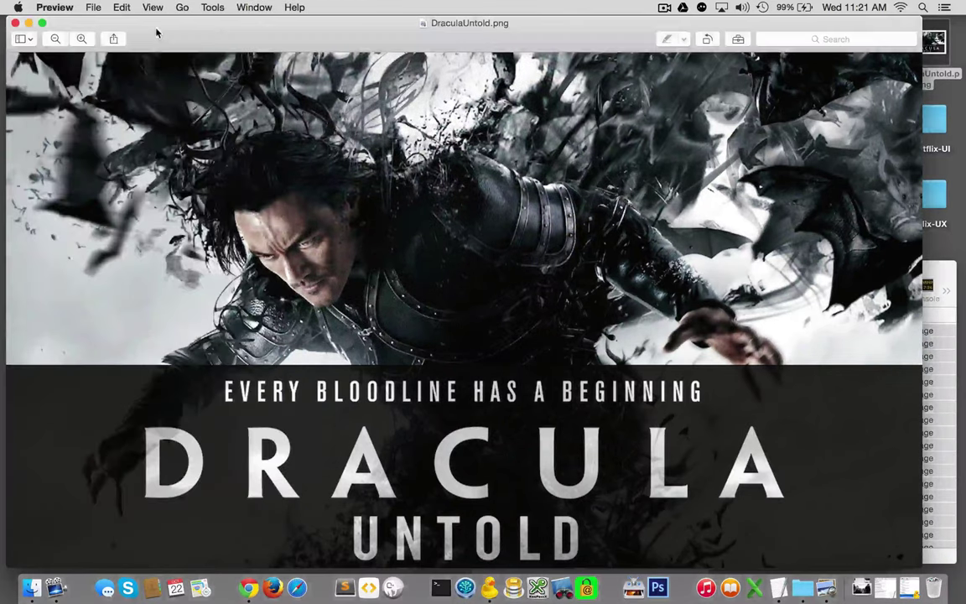
pyautogui.click(74, 7)
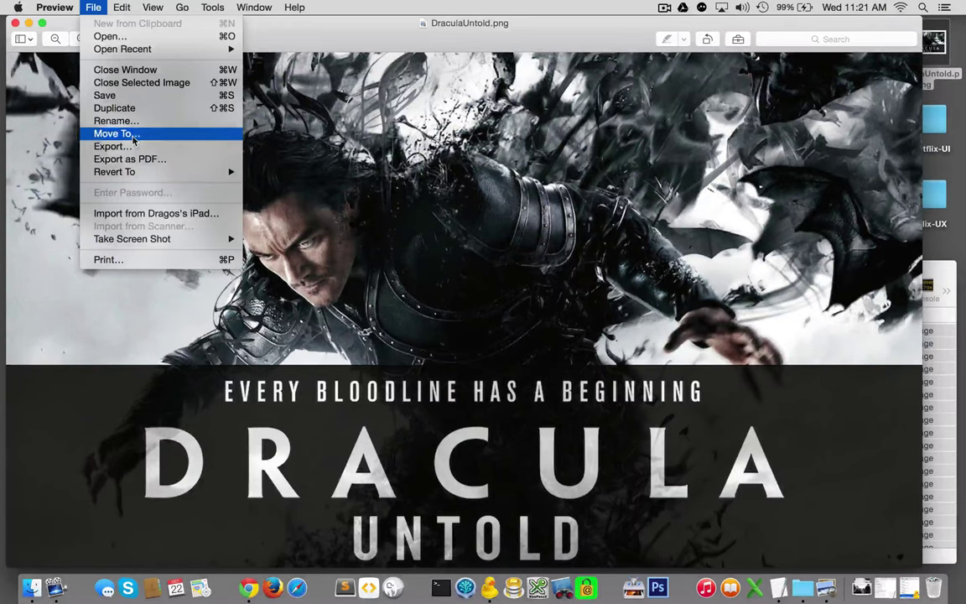
# Step: Export the poster to the Desktop as a Best-quality JPEG of about 954 KB
pyautogui.click(131, 148)
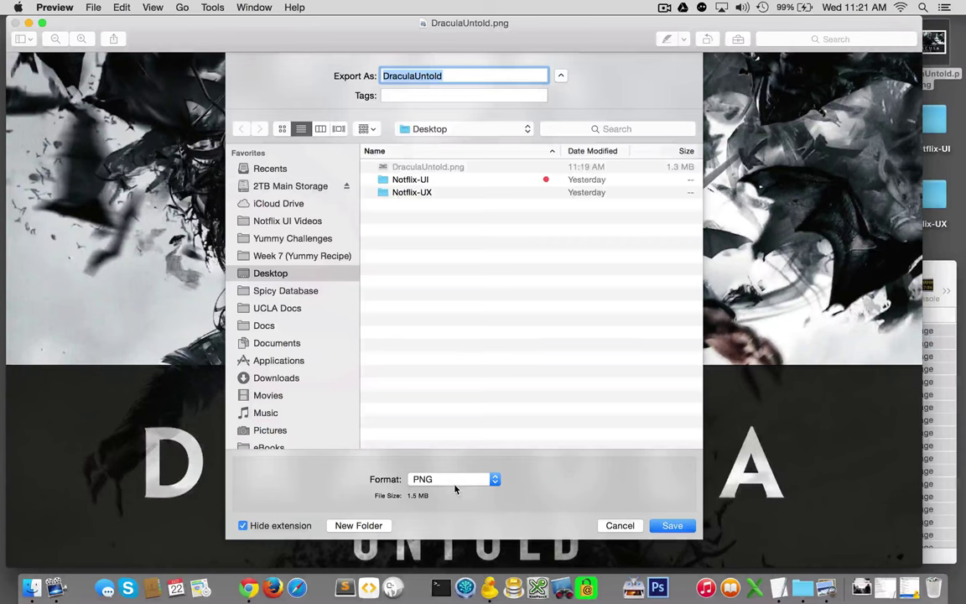
pyautogui.click(460, 484)
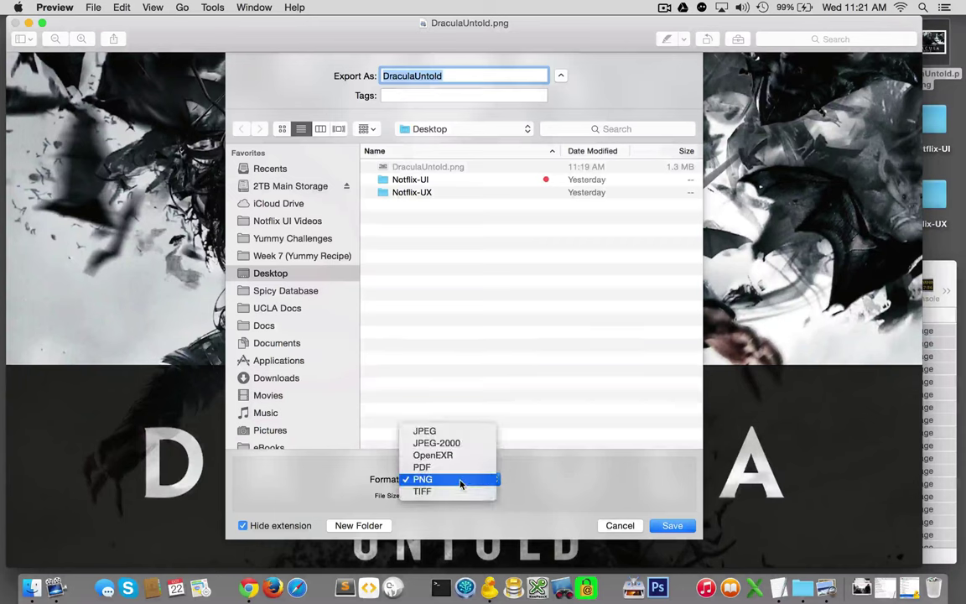
pyautogui.click(460, 431)
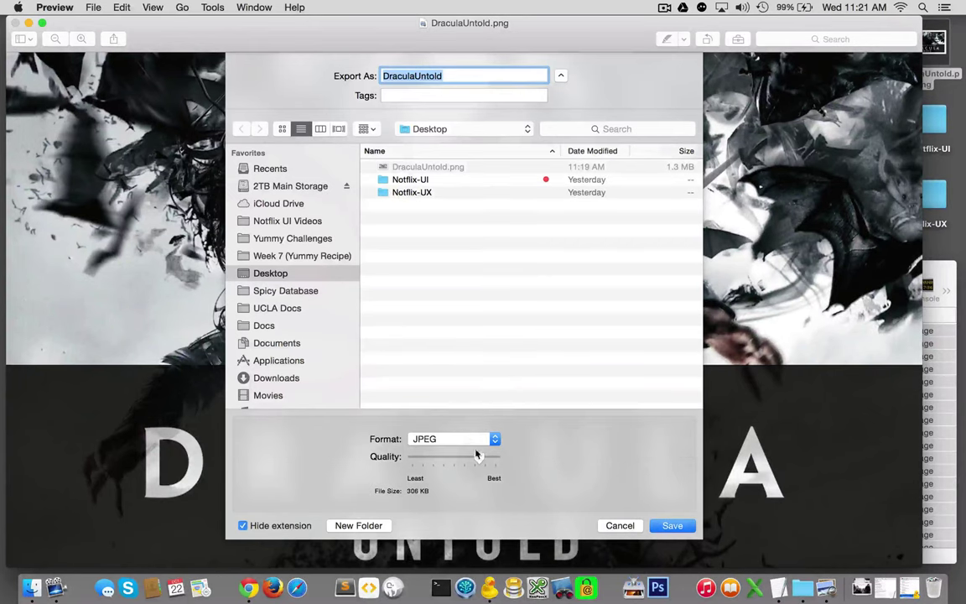
pyautogui.moveTo(483, 457); pyautogui.dragTo(503, 457)
pyautogui.click(672, 526)
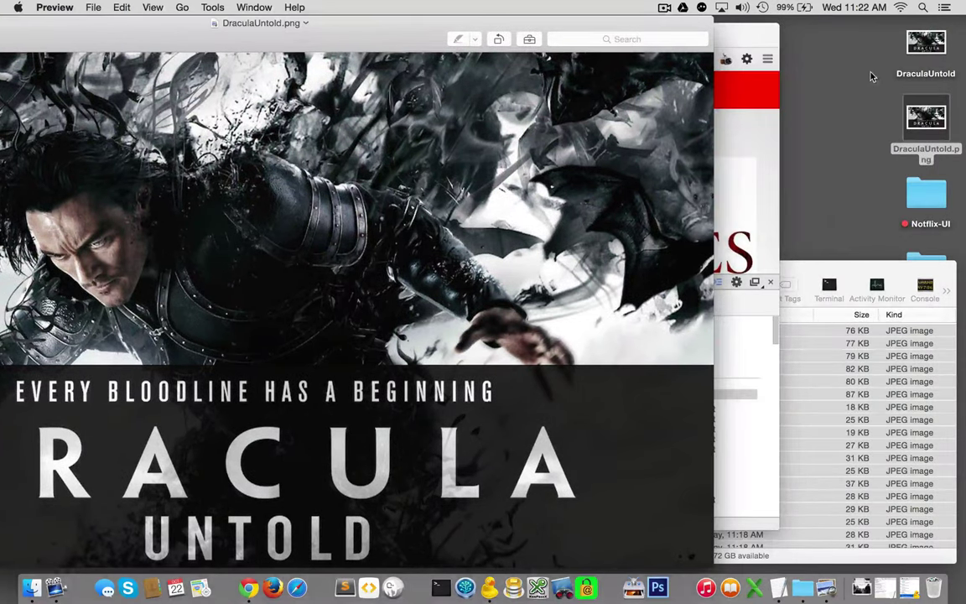
# Step: Rename the exported poster copy to DraculaUntold.jpg
pyautogui.click(923, 50)
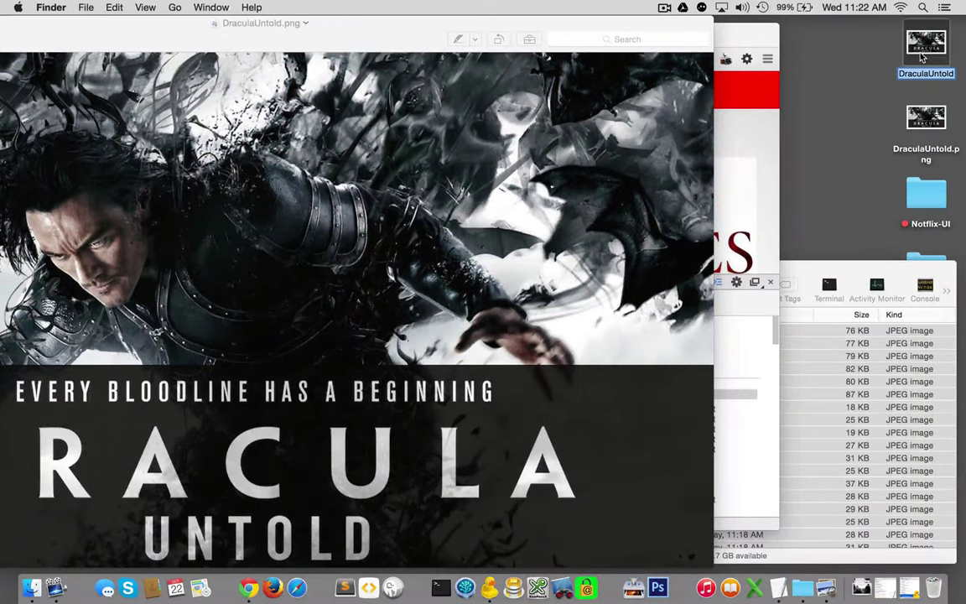
pyautogui.press('Return')
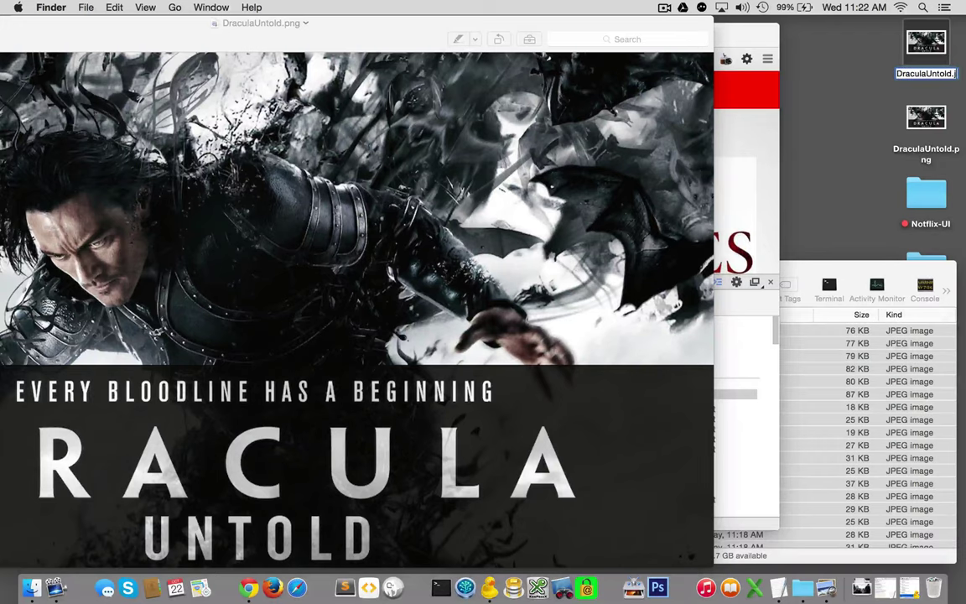
pyautogui.write('pg')
pyautogui.press('Return')
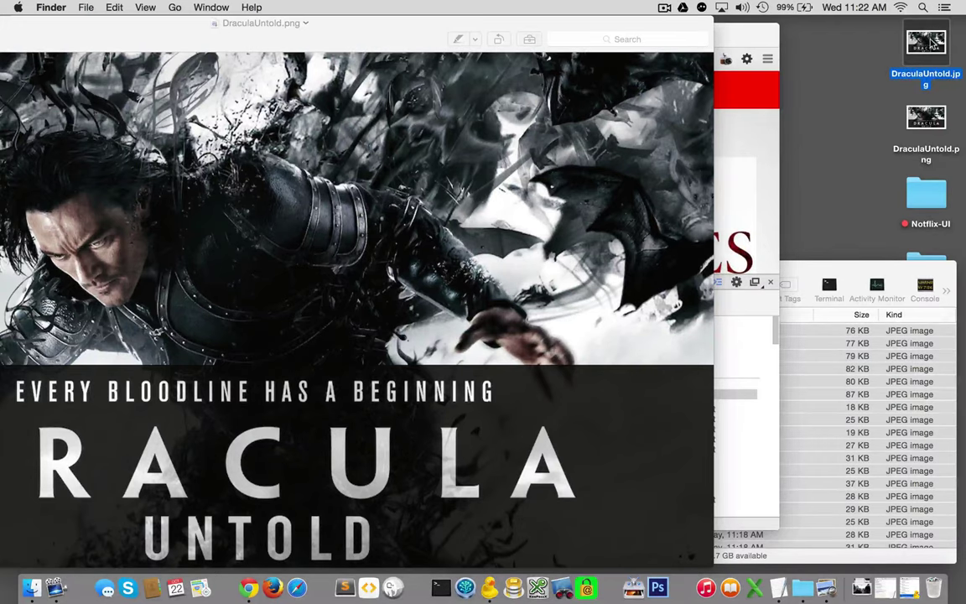
# Step: Open DraculaUntold.jpg and arrange it beside the PNG window to compare quality
pyautogui.press('super+o')
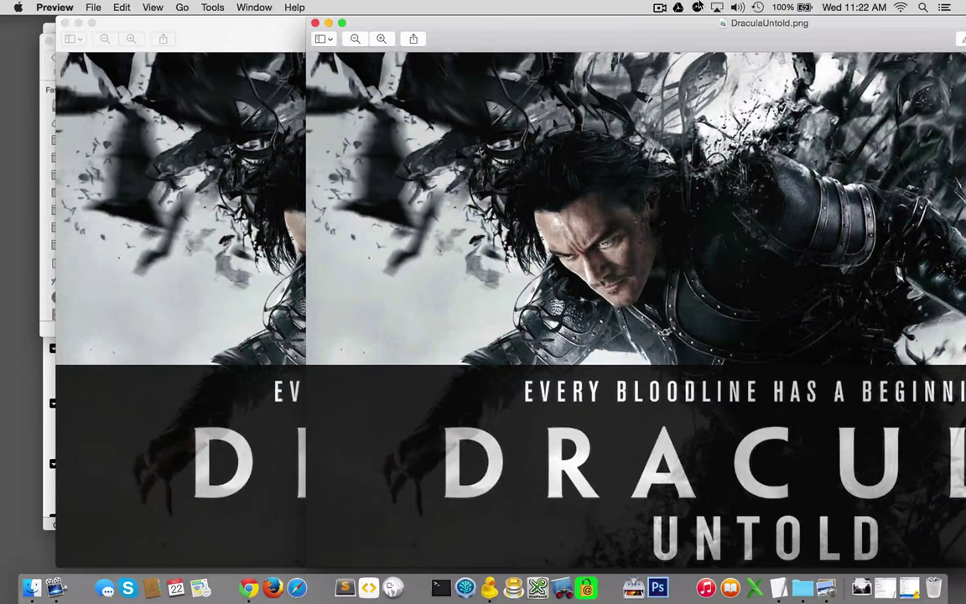
pyautogui.moveTo(699, 7); pyautogui.dragTo(804, 6)
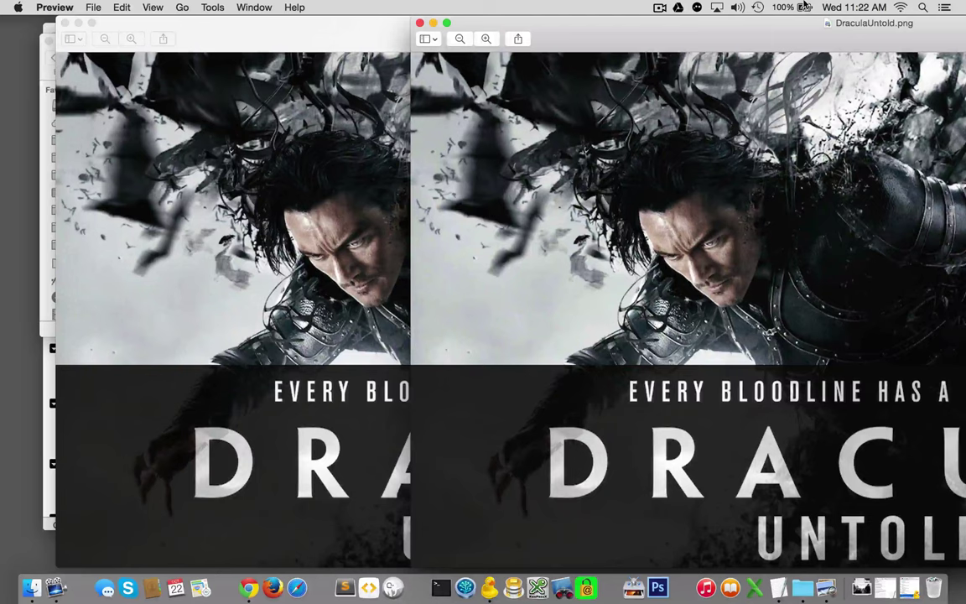
pyautogui.moveTo(803, 7); pyautogui.dragTo(799, 6)
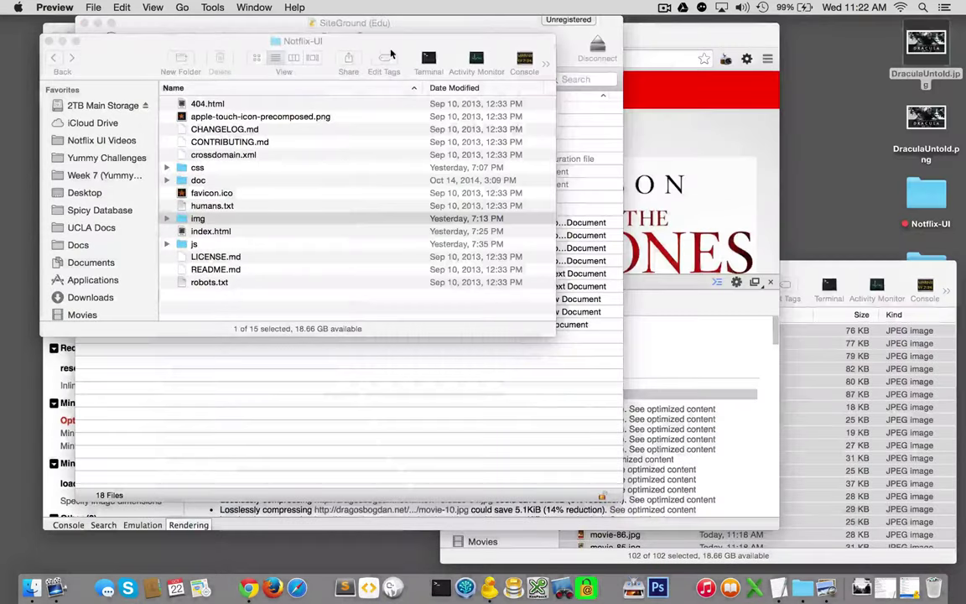
pyautogui.click(926, 46)
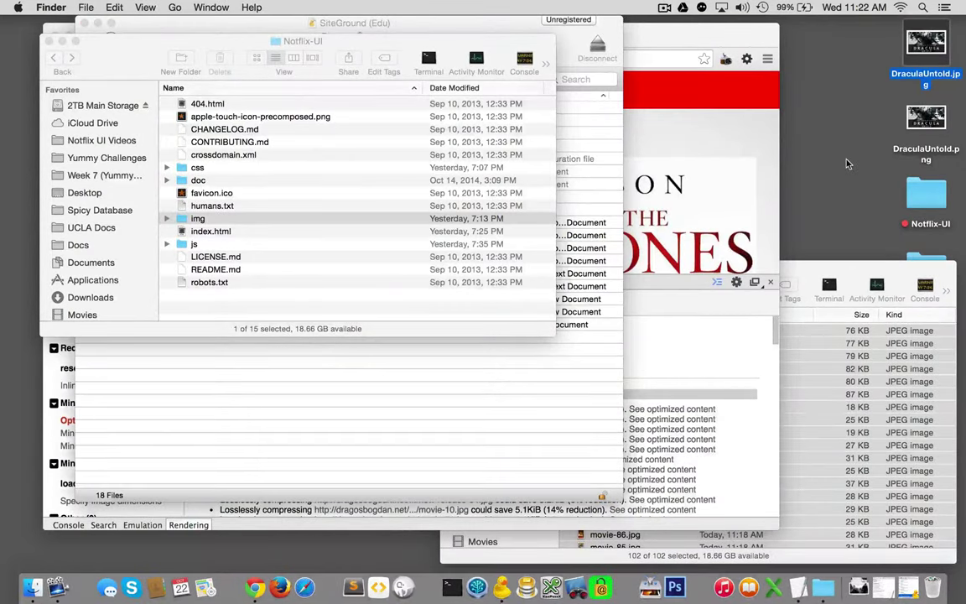
pyautogui.keyDown('super'); pyautogui.click(923, 125); pyautogui.keyUp('super')
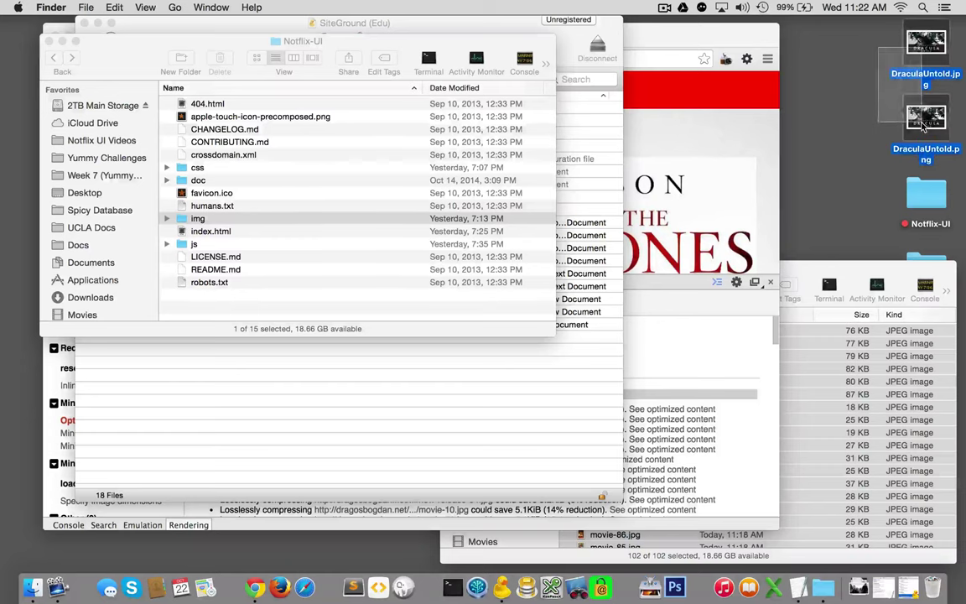
pyautogui.press('super+i')
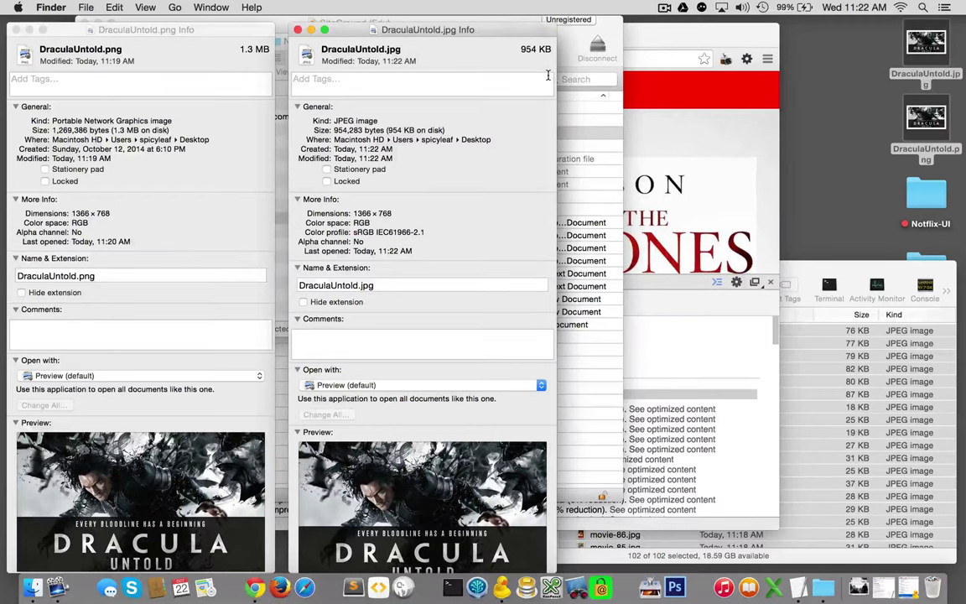
pyautogui.press('super+w')
pyautogui.press('super+w')
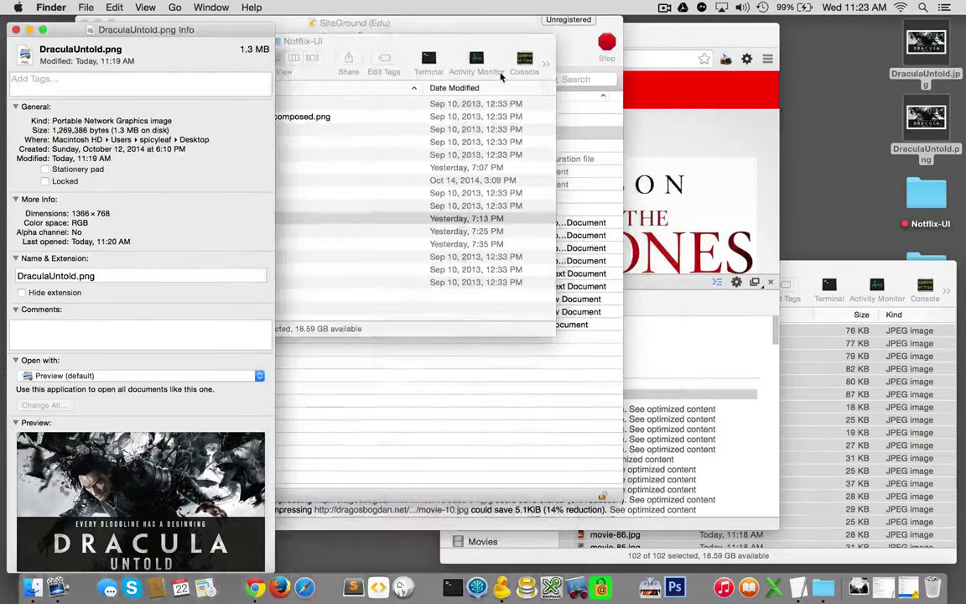
pyautogui.click(925, 122)
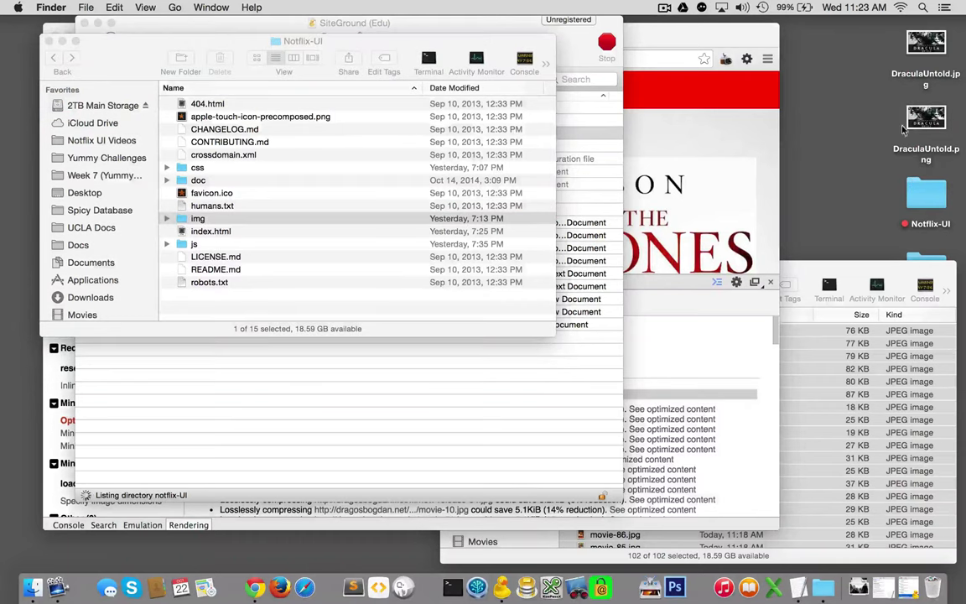
pyautogui.click(932, 48)
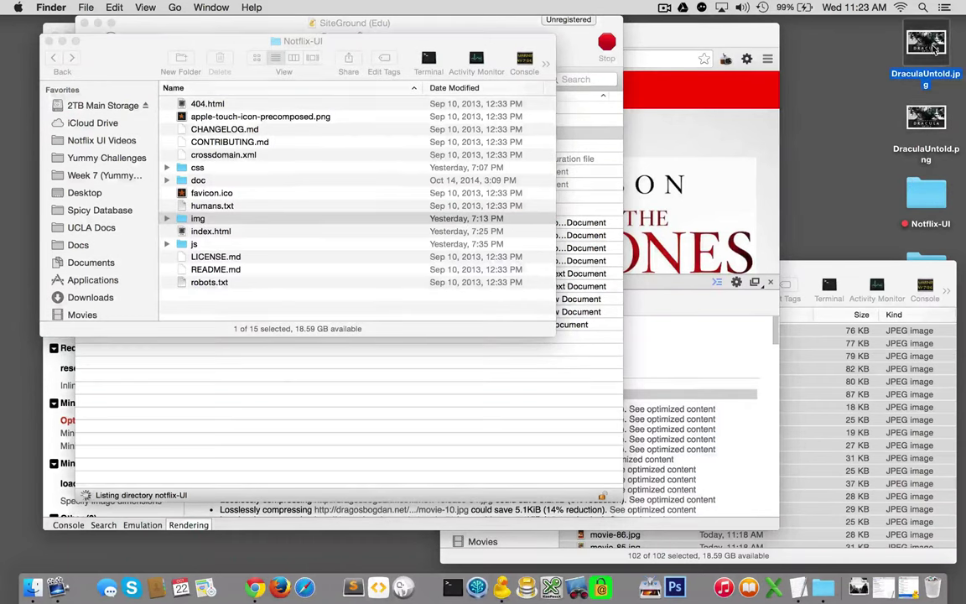
# Step: Compress DraculaUntold.jpg in ImageOptim to 842,468 bytes (11.7% smaller), then open DraculaUntold.png
pyautogui.moveTo(933, 51); pyautogui.dragTo(639, 134)
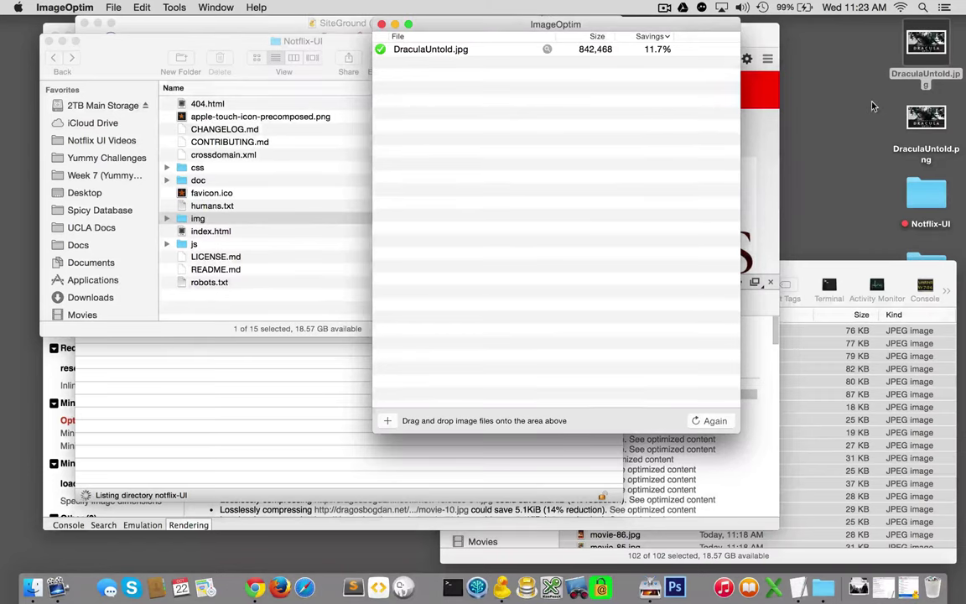
pyautogui.click(927, 43)
pyautogui.press('super+i')
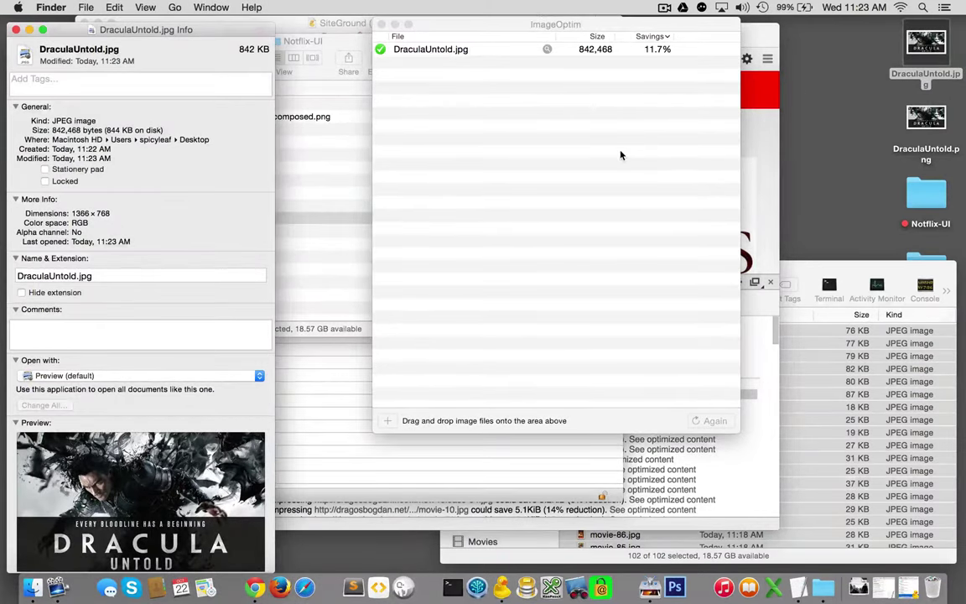
pyautogui.press('super+w')
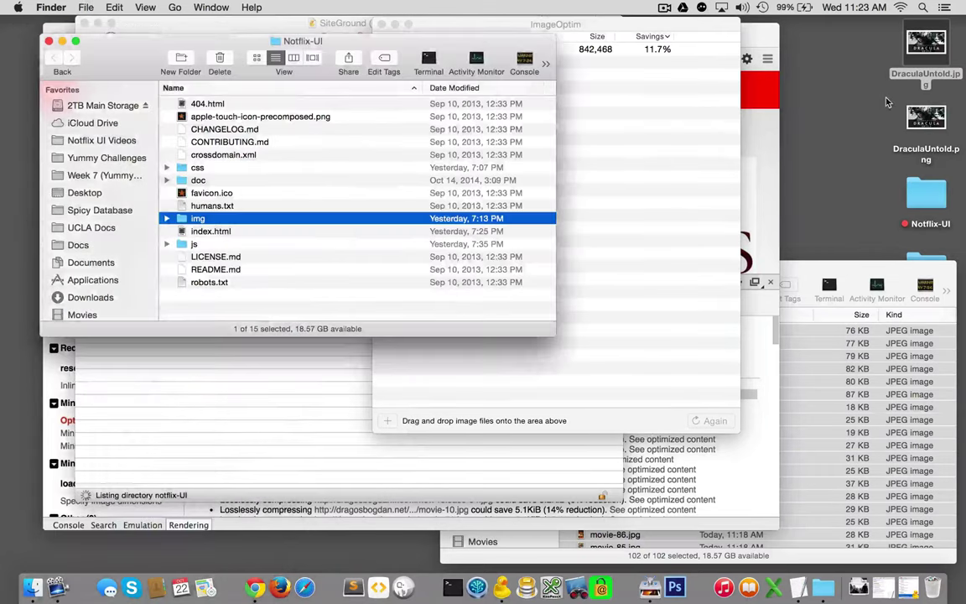
pyautogui.click(916, 128)
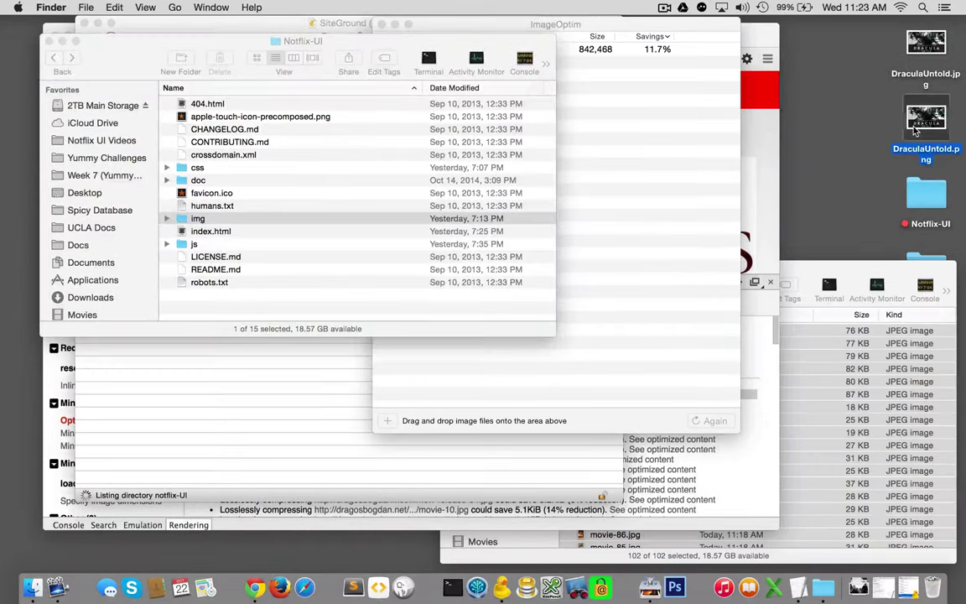
pyautogui.doubleClick(916, 127)
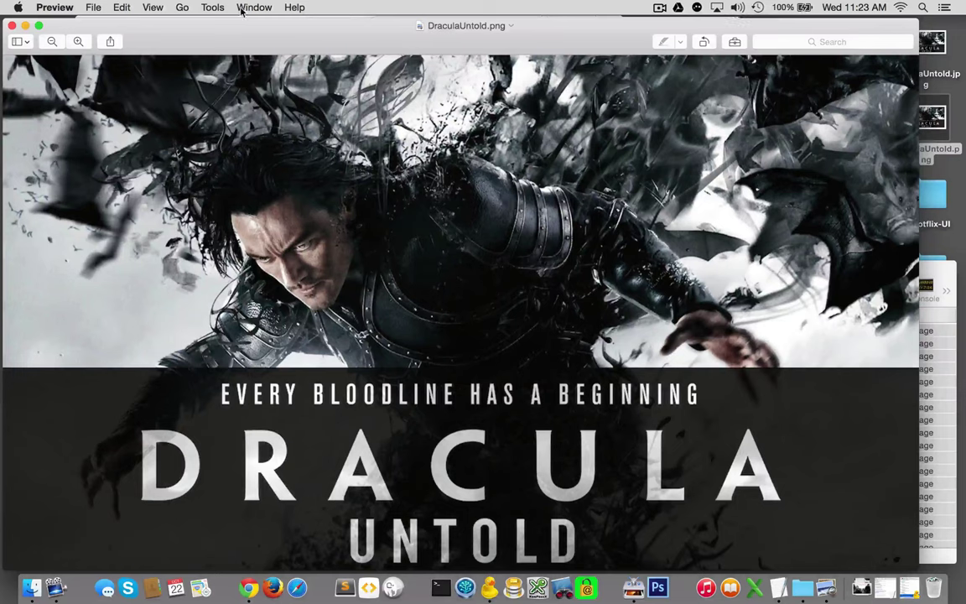
# Step: Export the PNG poster as a lower-quality JPEG named DraculaUntold2 on the Desktop
pyautogui.click(93, 7)
pyautogui.click(97, 149)
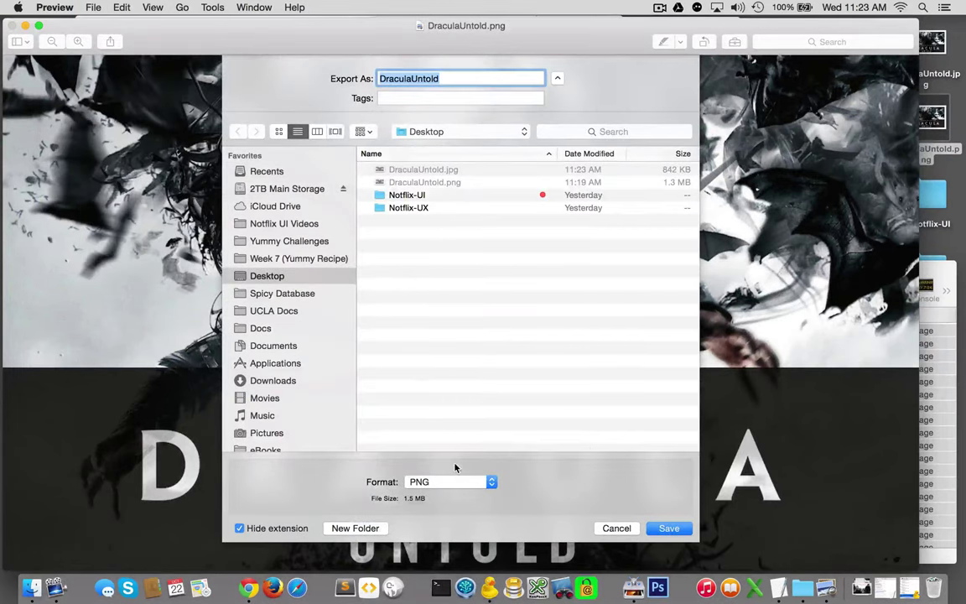
pyautogui.click(457, 482)
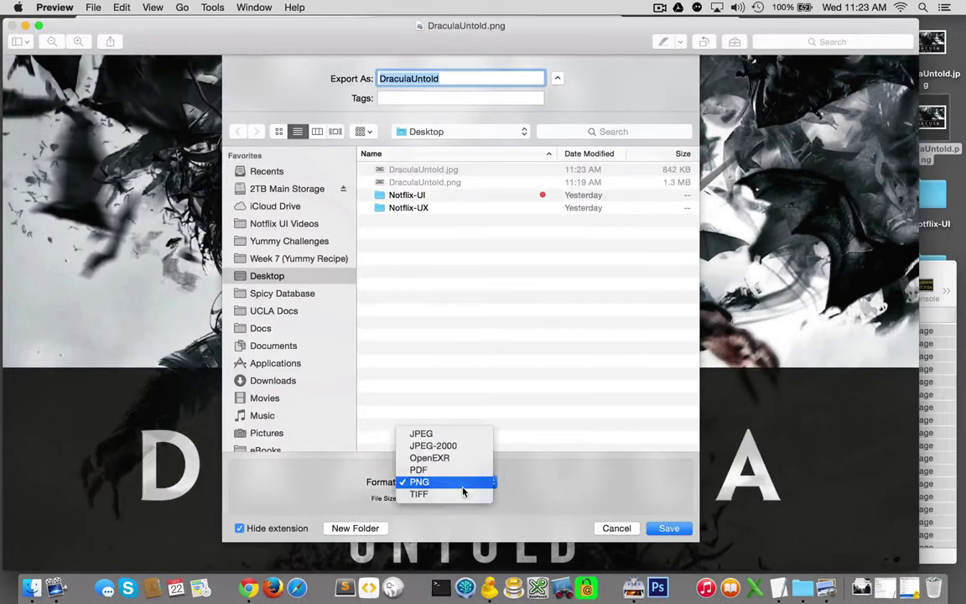
pyautogui.click(459, 436)
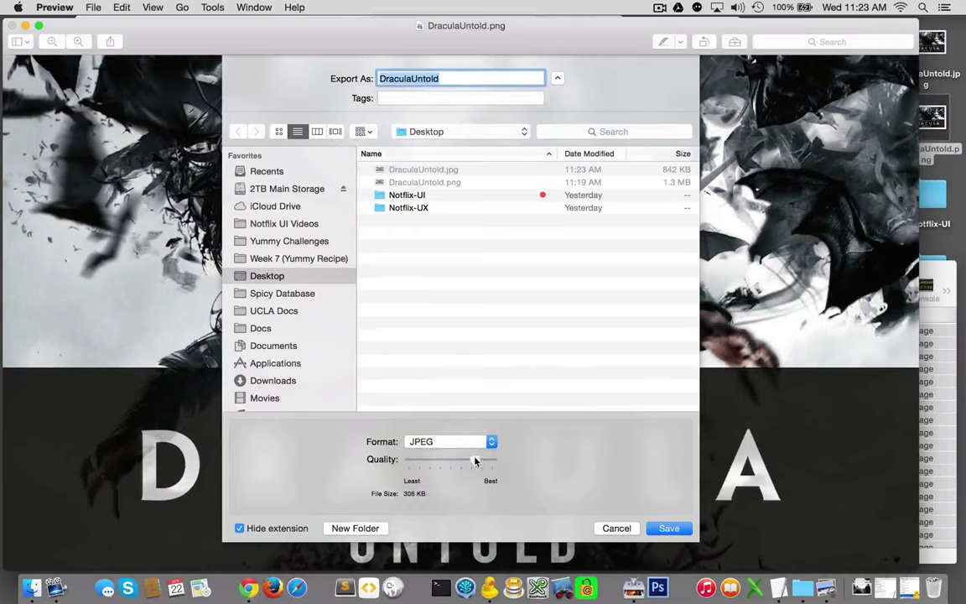
pyautogui.moveTo(475, 460); pyautogui.dragTo(504, 462)
pyautogui.press('Right')
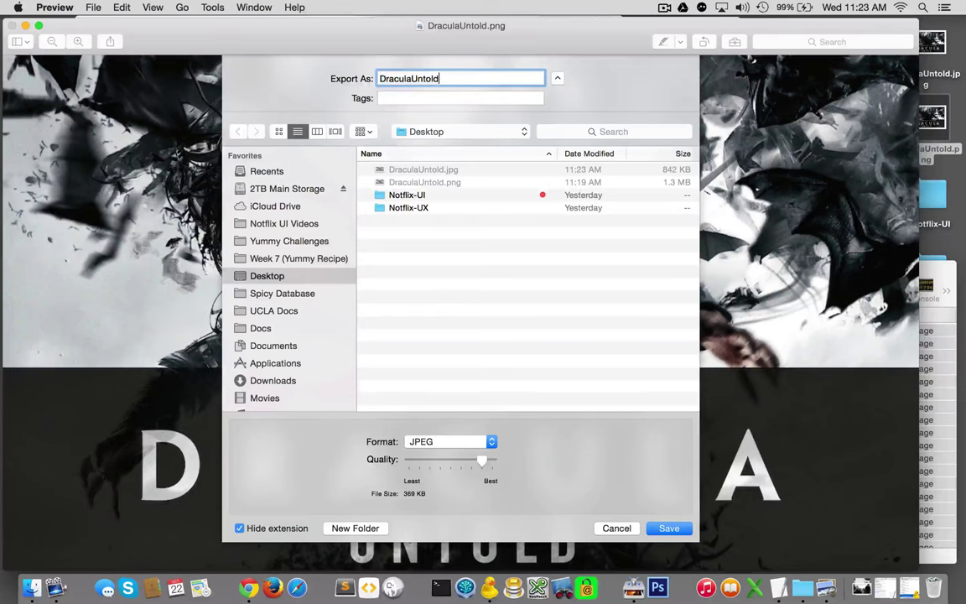
pyautogui.press('Return')
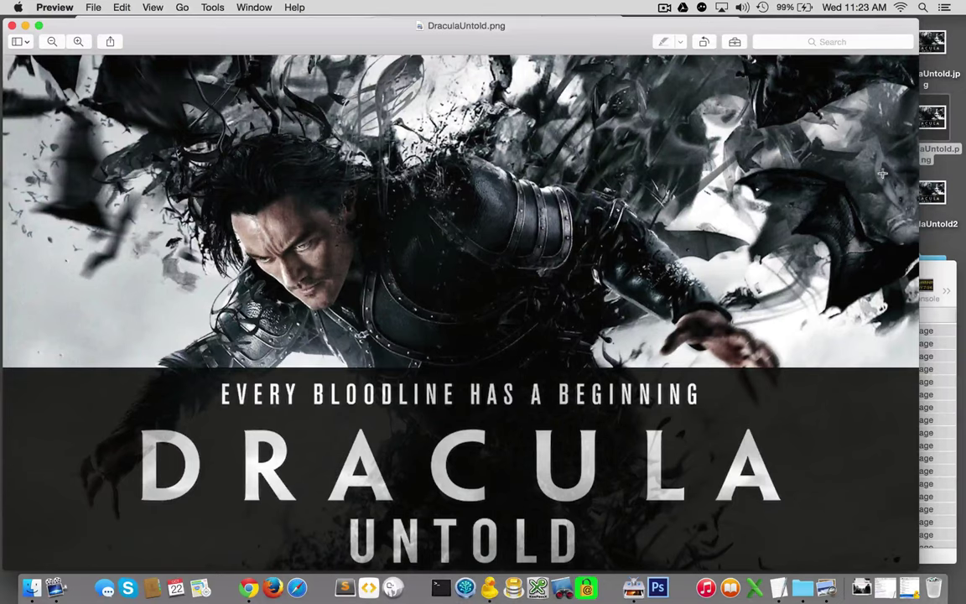
# Step: Open DraculaUntold2 beside the original to compare, then close both and quit Preview
pyautogui.click(935, 192)
pyautogui.doubleClick(935, 192)
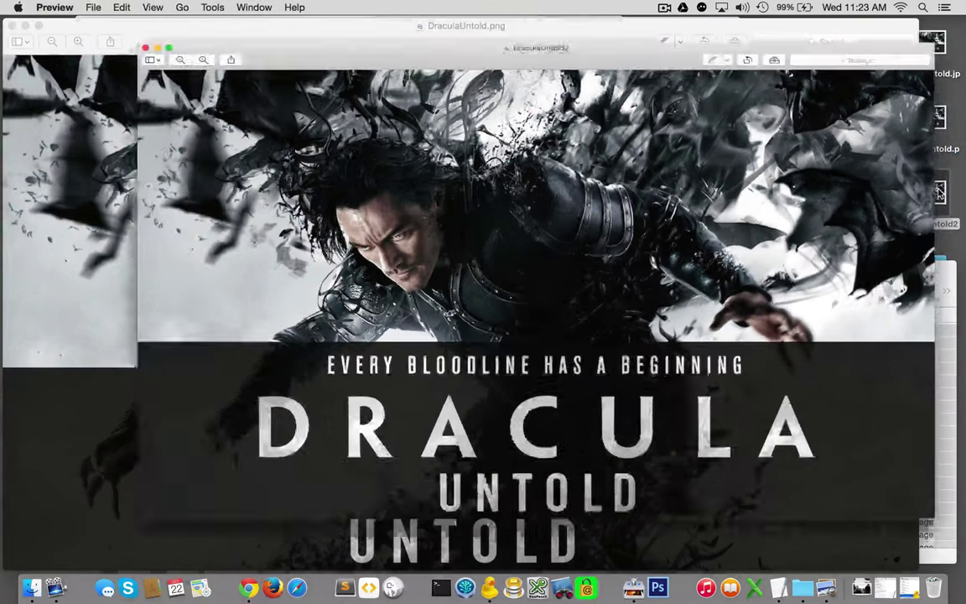
pyautogui.moveTo(585, 29); pyautogui.dragTo(900, 19)
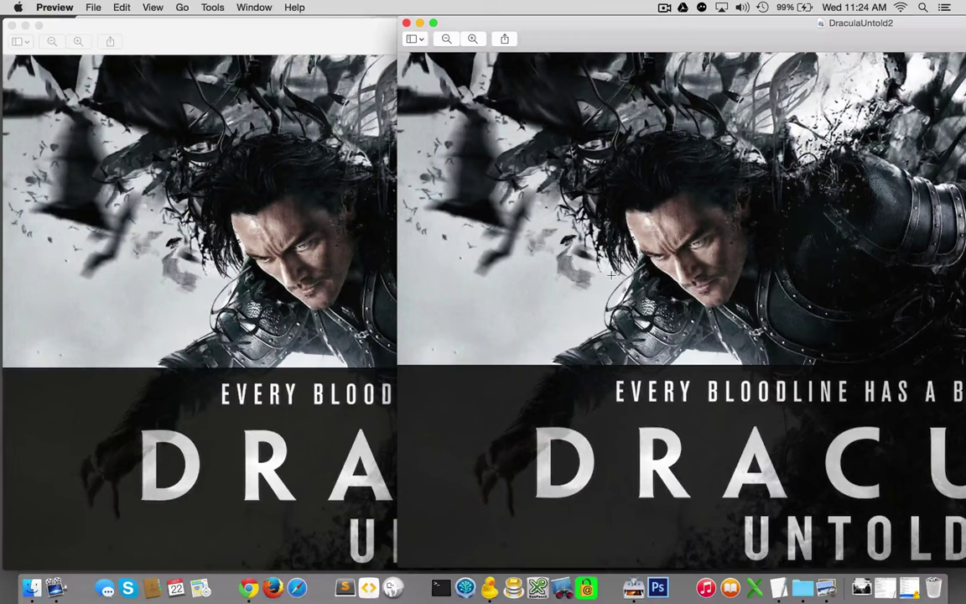
pyautogui.press('super+w')
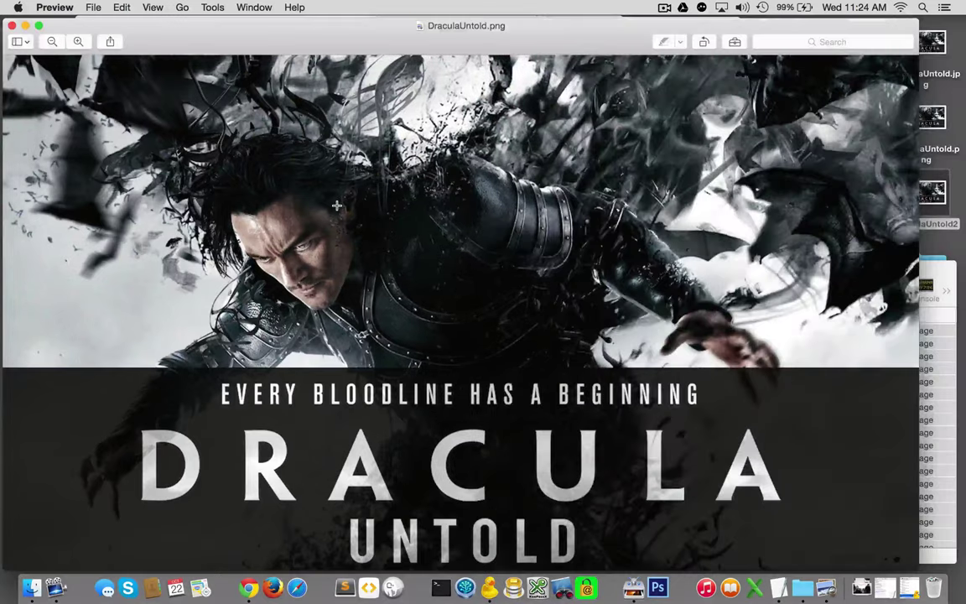
pyautogui.press('super+w')
pyautogui.press('super+q')
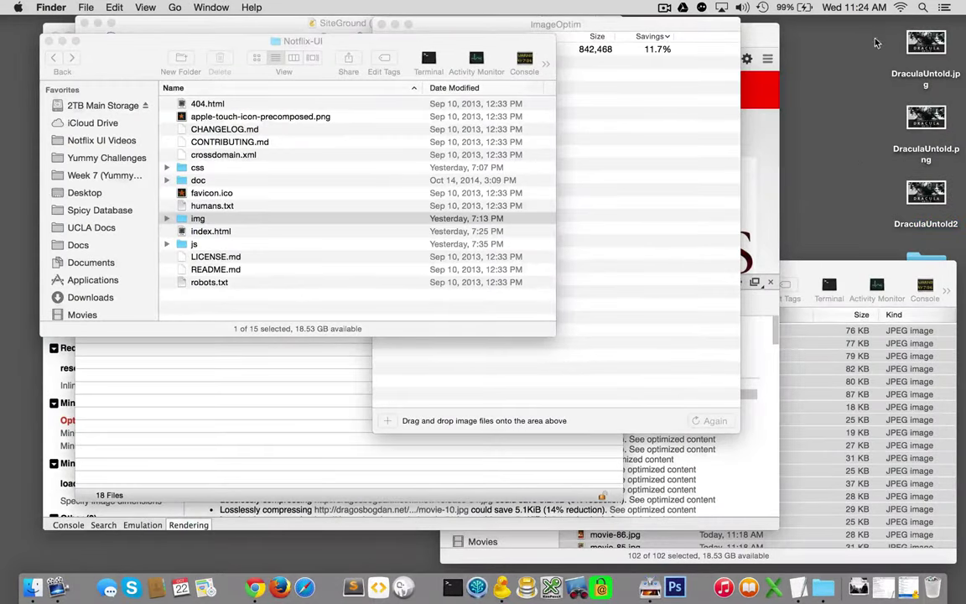
# Step: Trash DraculaUntold.jpg and DraculaUntold.png, and add DraculaUntold2 to ImageOptim
pyautogui.moveTo(876, 34); pyautogui.dragTo(929, 135)
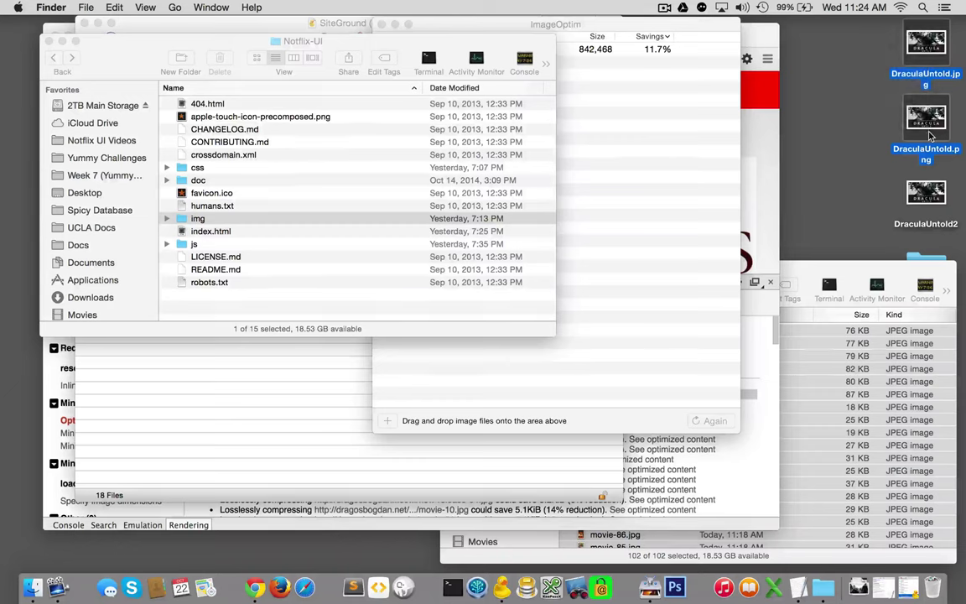
pyautogui.press('super+BackSpace')
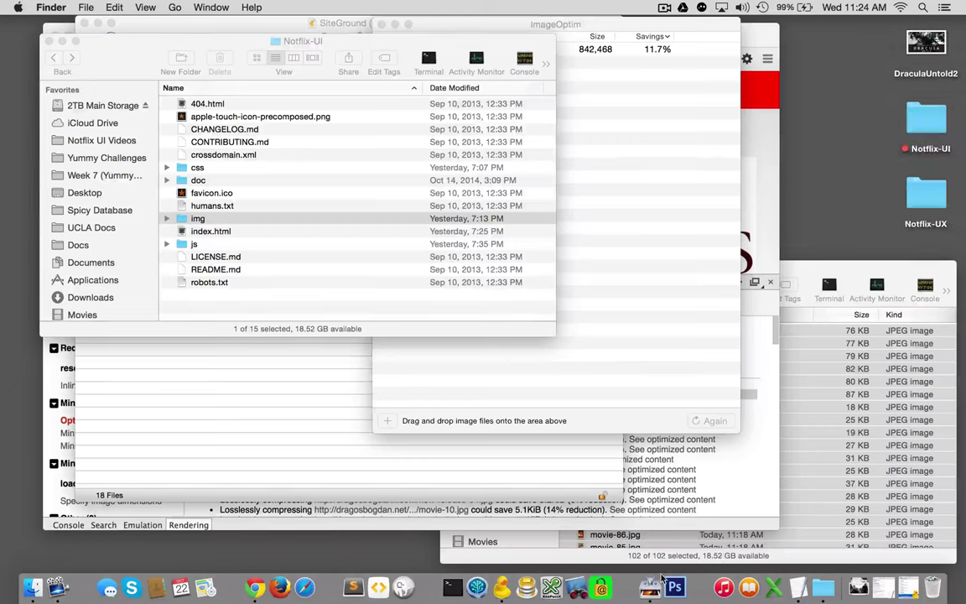
pyautogui.click(650, 587)
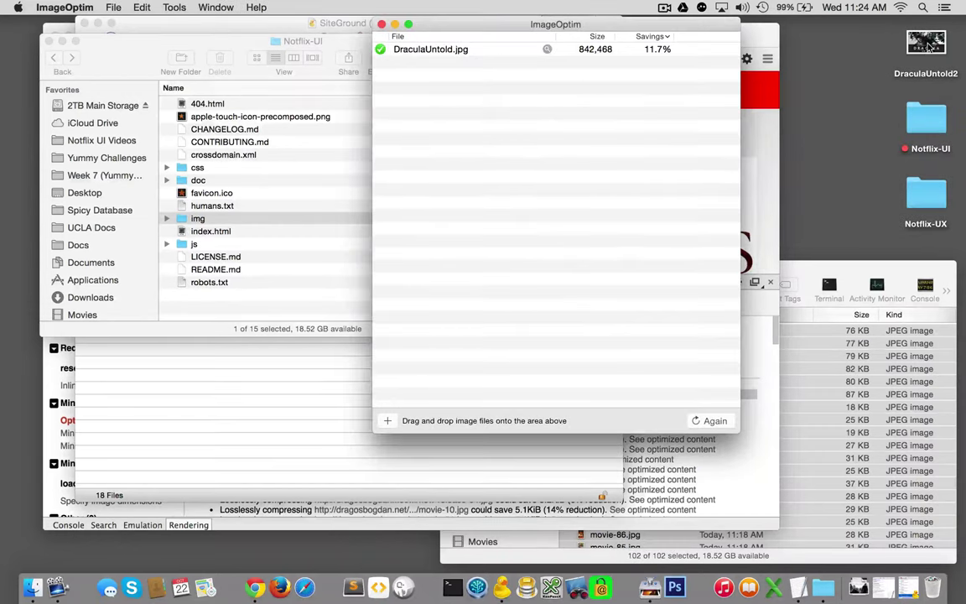
pyautogui.moveTo(926, 47); pyautogui.dragTo(564, 266)
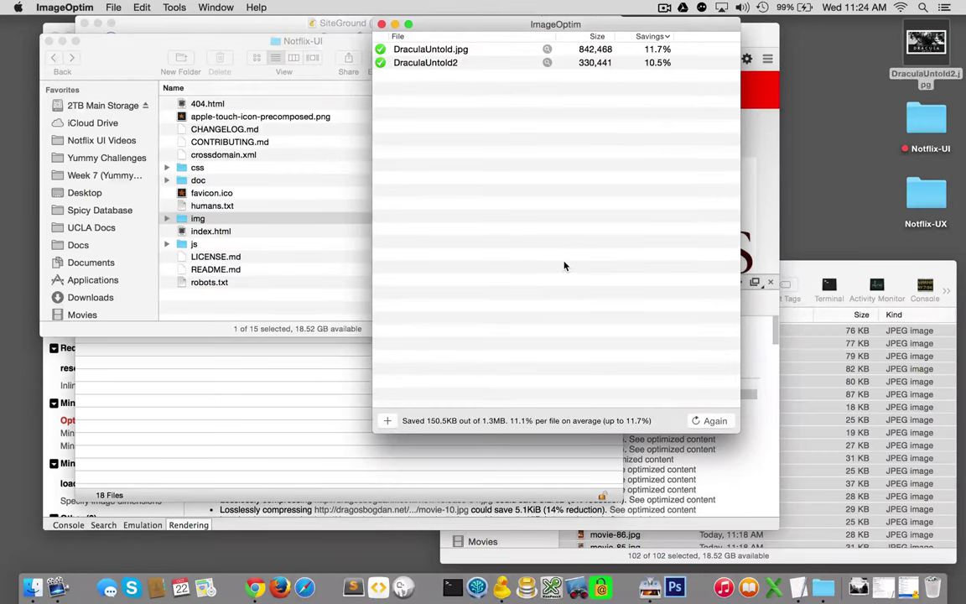
# Step: Check DraculaUntold2.jpg's info: 10.5% smaller, now 330,441 bytes
pyautogui.click(815, 38)
pyautogui.click(925, 49)
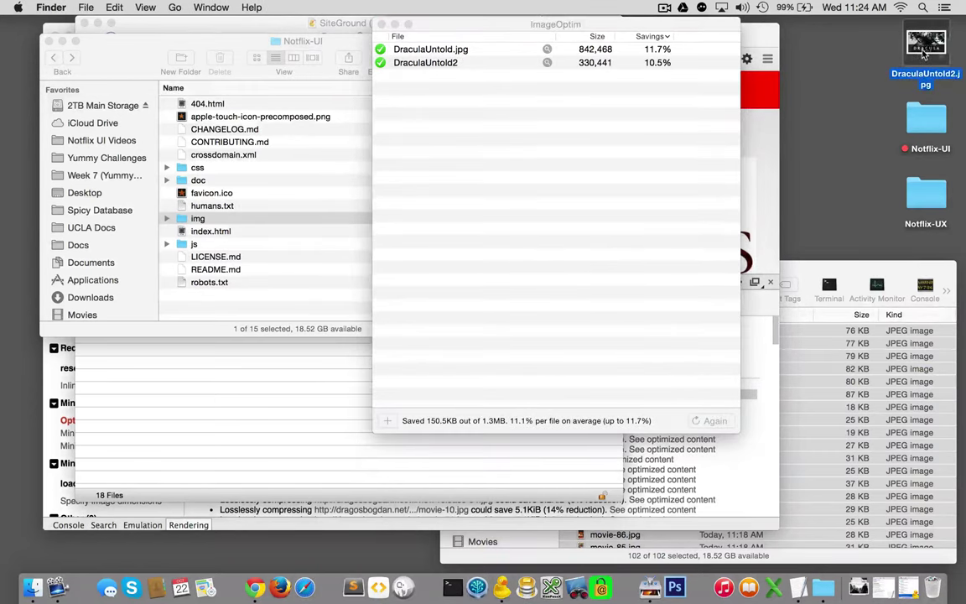
pyautogui.press('super+i')
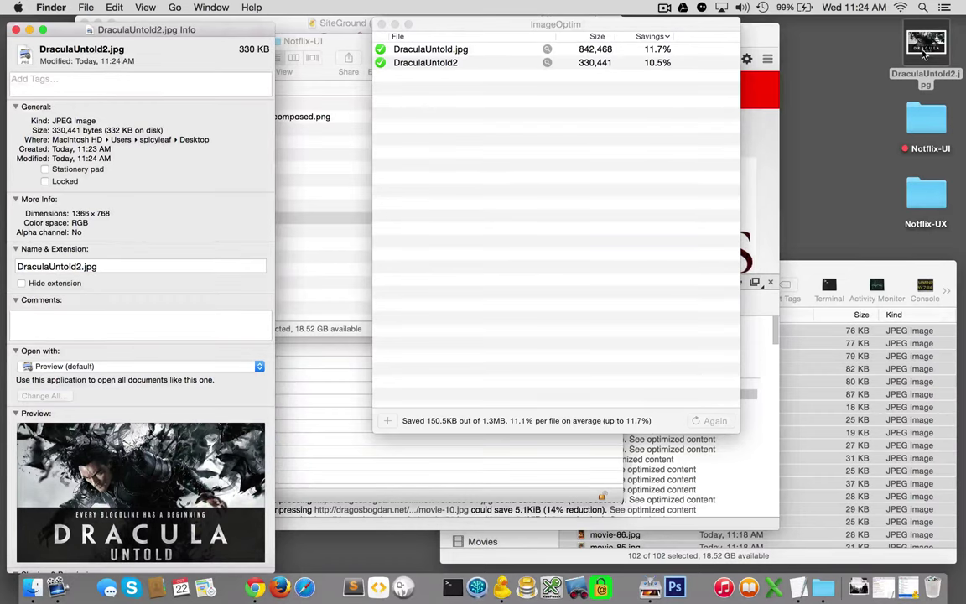
pyautogui.press('super+w')
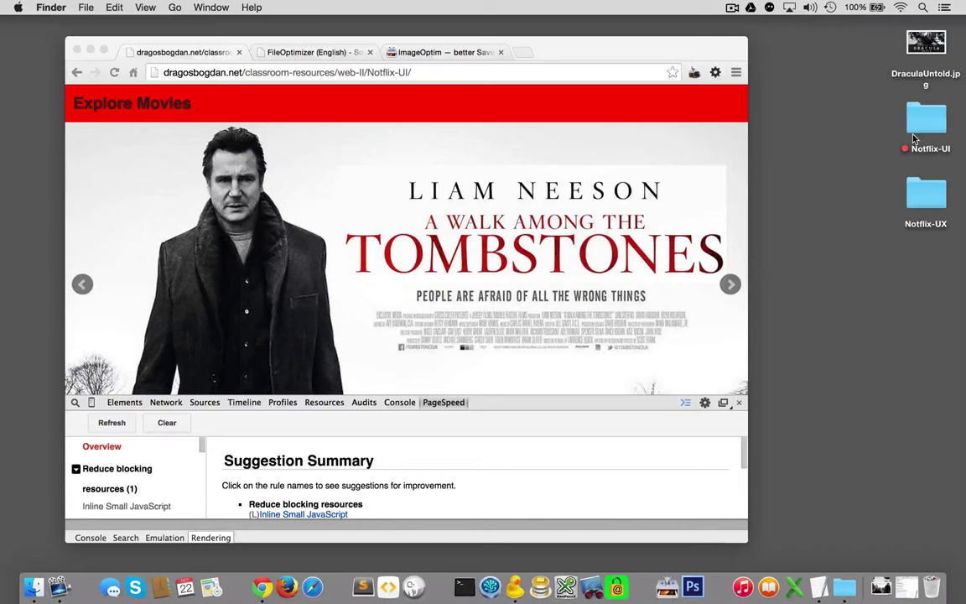
# Step: Move the 330 KB DraculaUntold.jpg into Notflix-UX's img folder and return to Notflix-UX
pyautogui.doubleClick(924, 191)
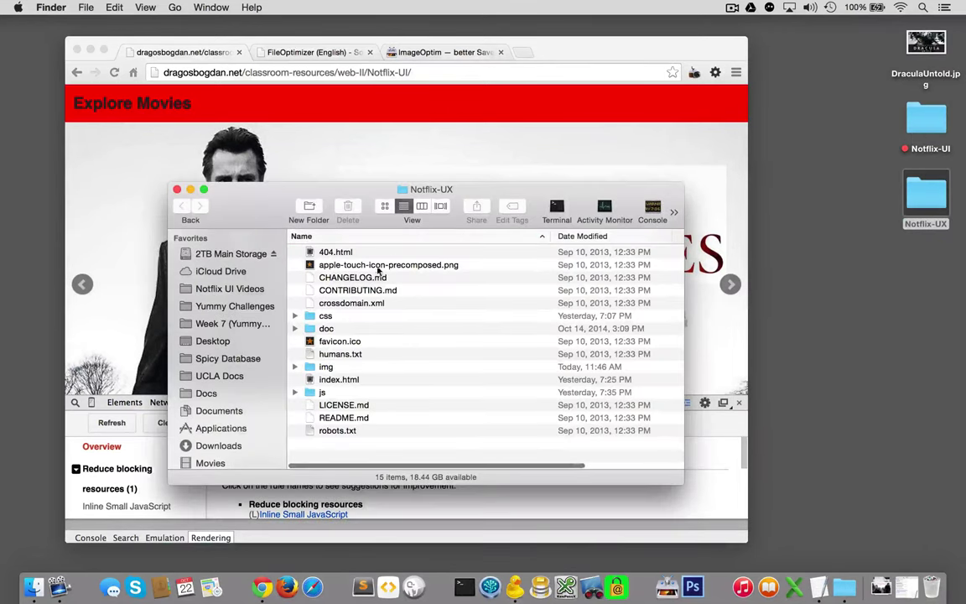
pyautogui.doubleClick(325, 372)
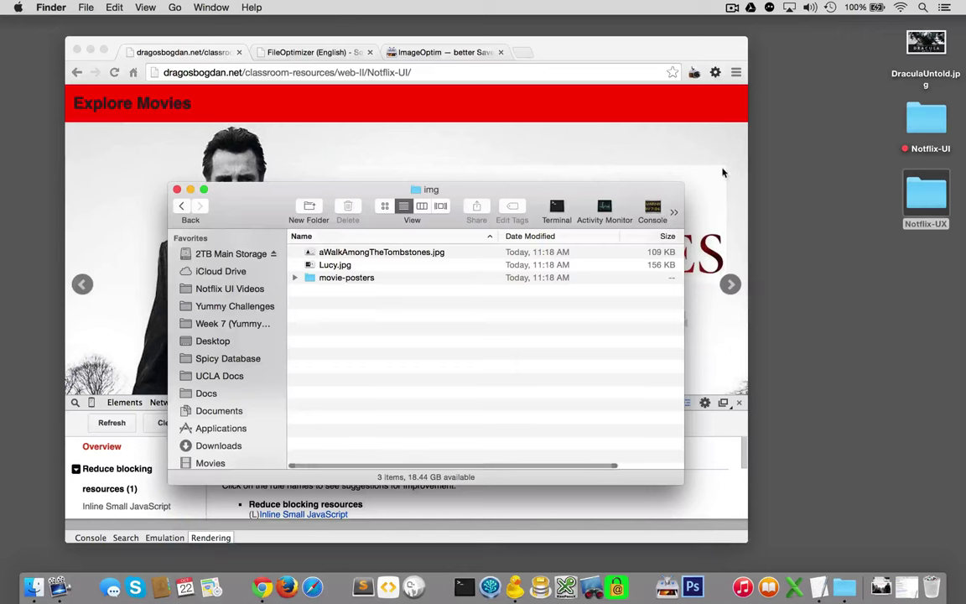
pyautogui.moveTo(926, 46); pyautogui.dragTo(480, 411)
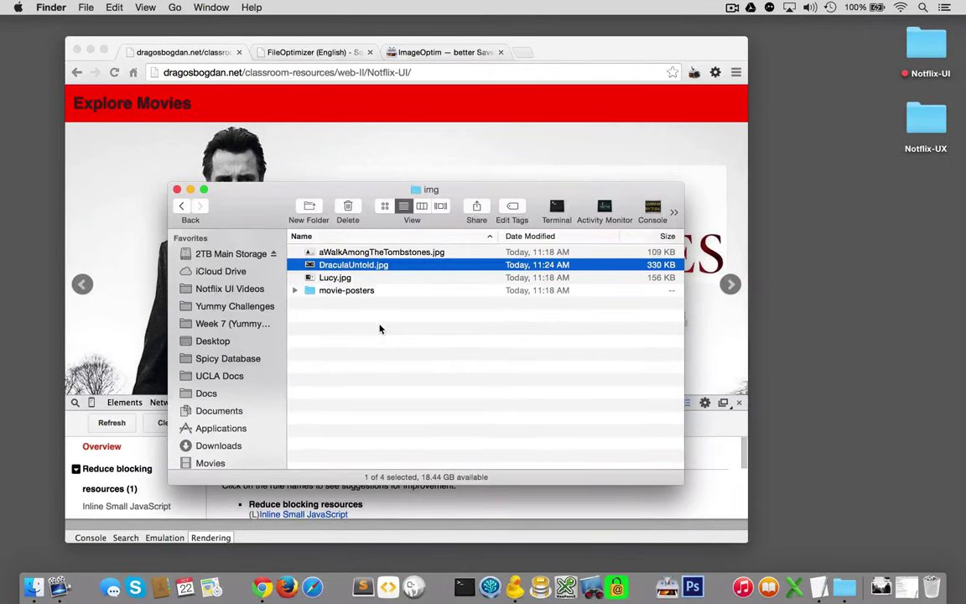
pyautogui.press('super+Up')
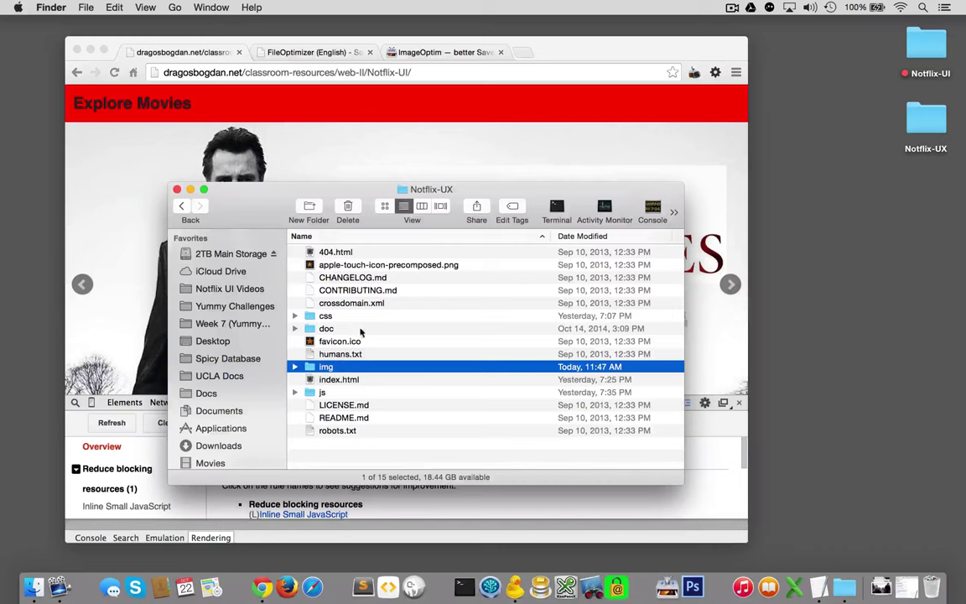
# Step: Change DraculaUntold.png to DraculaUntold.jpg on line 50 of index.html, then save and close
pyautogui.doubleClick(327, 380)
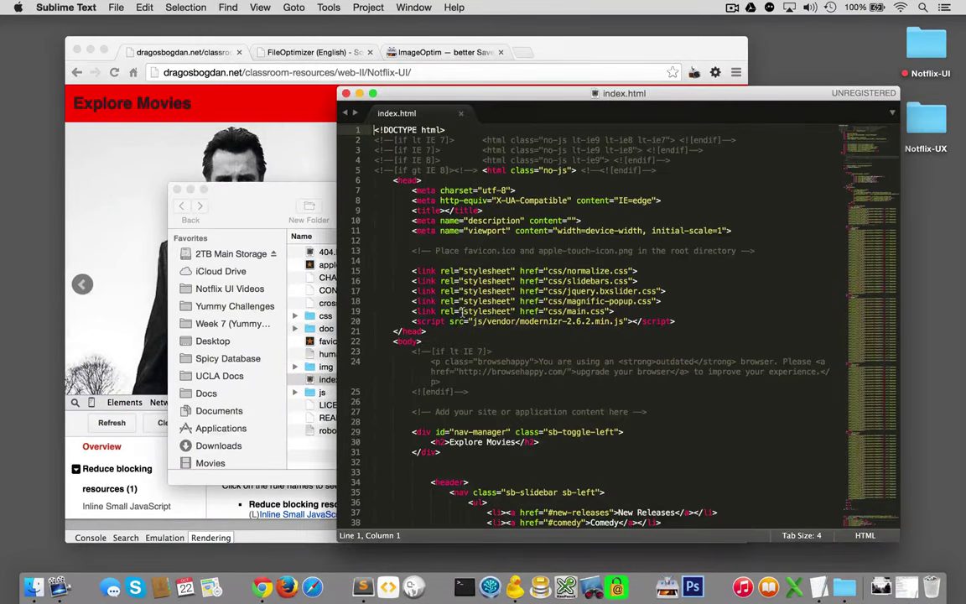
pyautogui.scroll(-5, 463, 312)
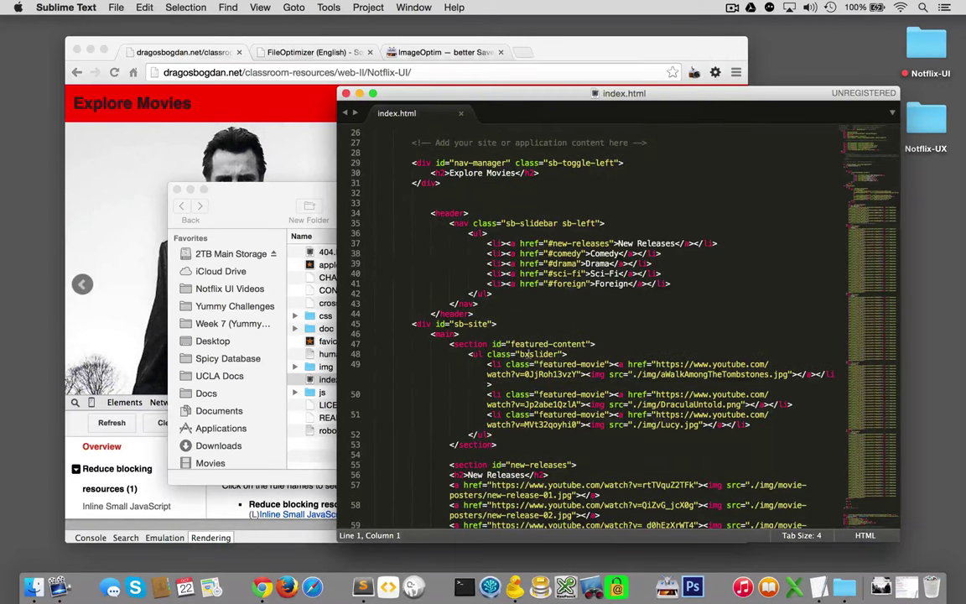
pyautogui.doubleClick(735, 405)
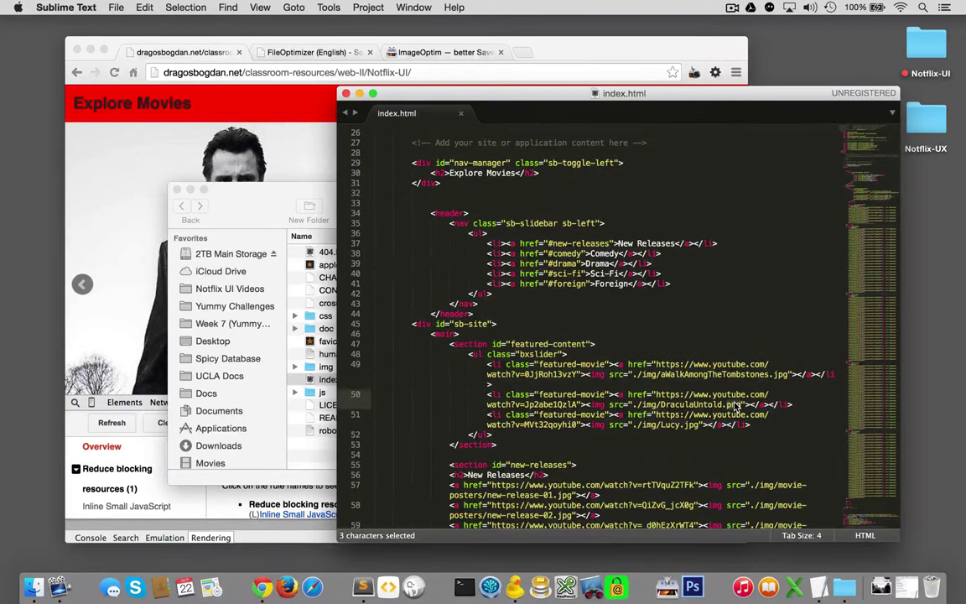
pyautogui.write('j')
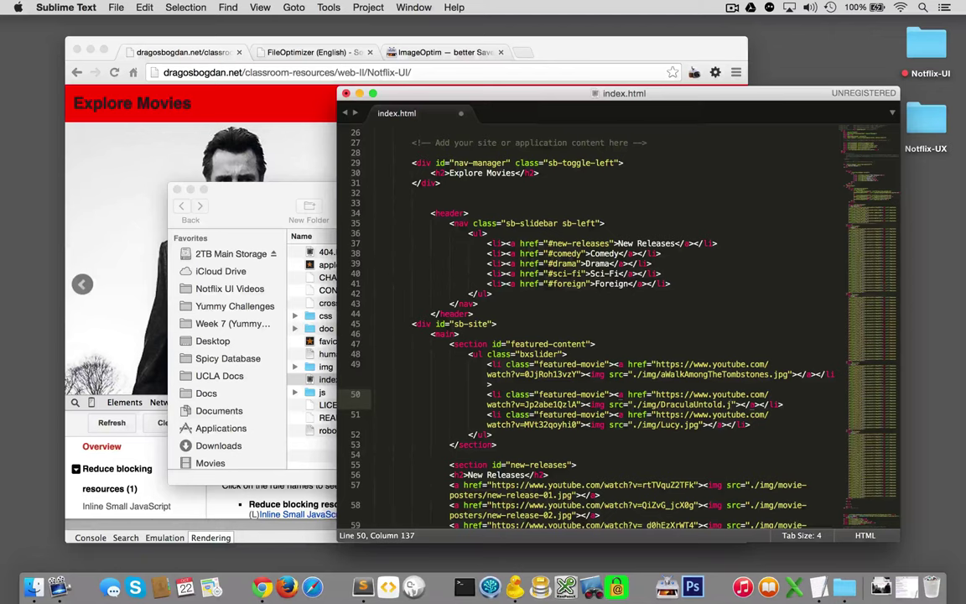
pyautogui.write('pg')
pyautogui.press('super+s')
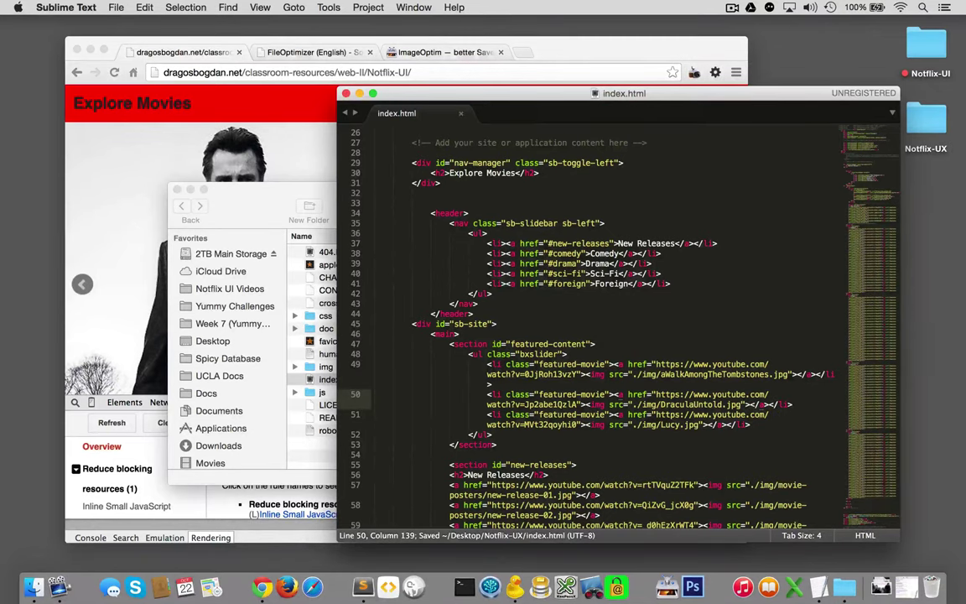
pyautogui.press('super+w')
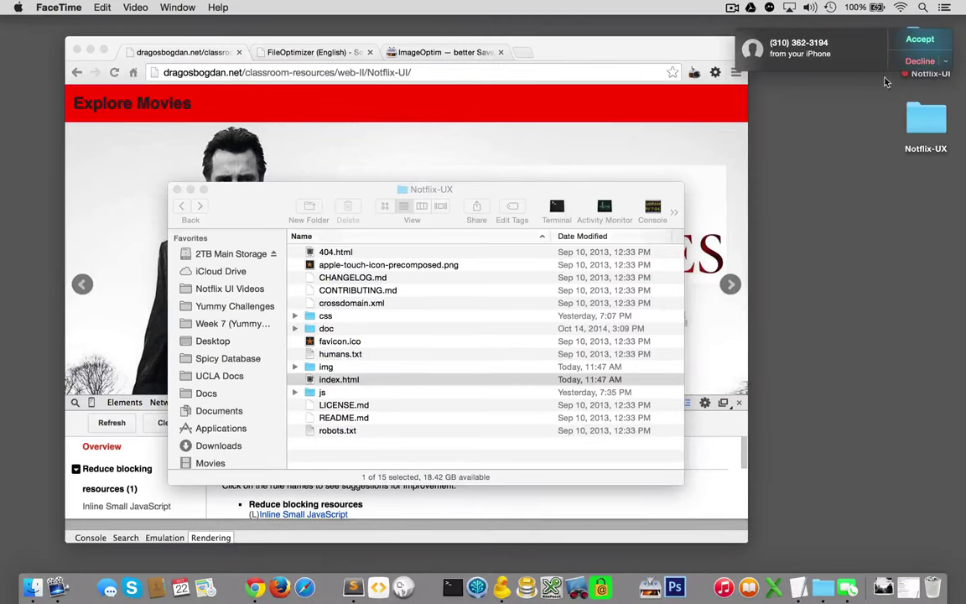
pyautogui.click(684, 269)
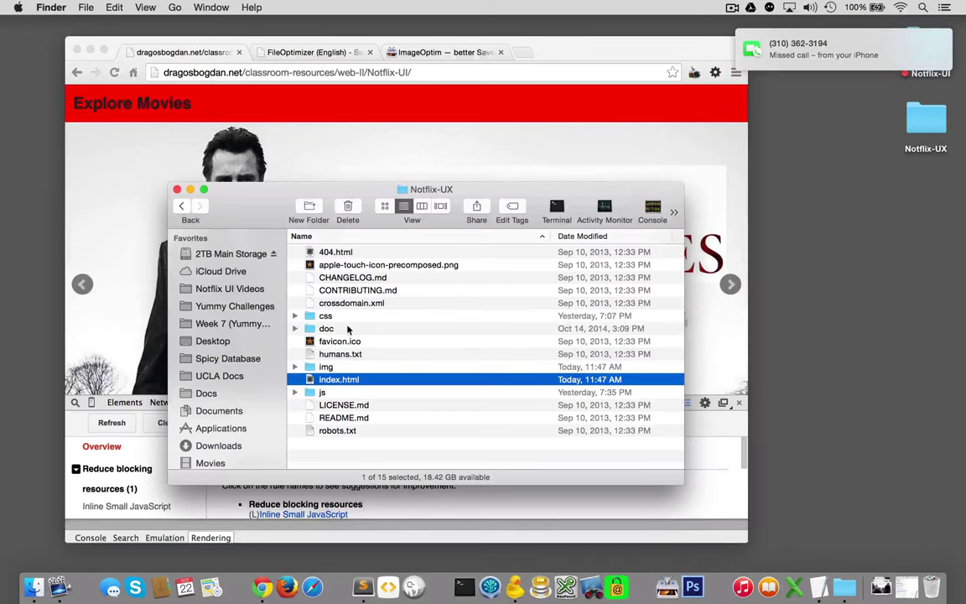
pyautogui.click(364, 369)
pyautogui.press('super+i')
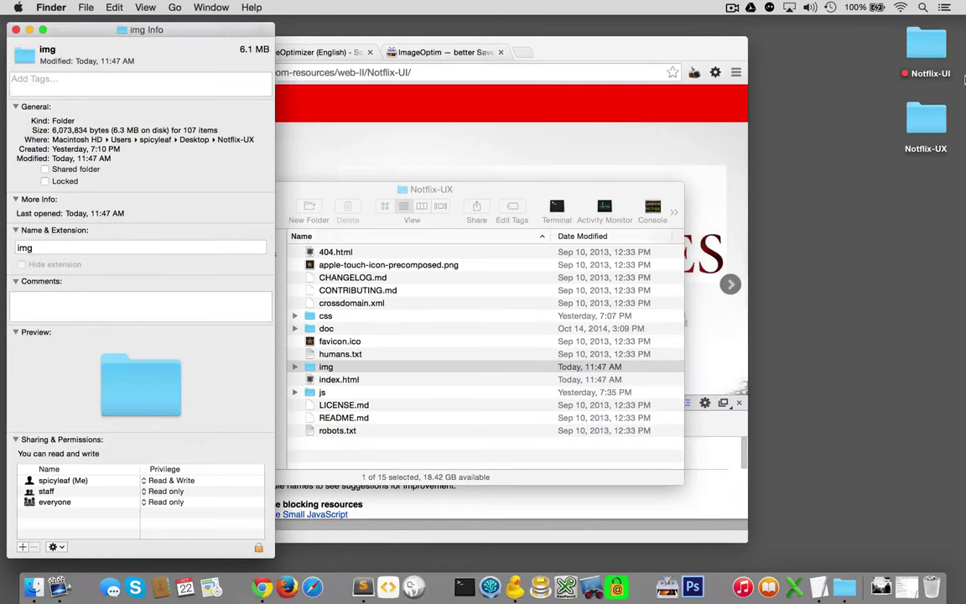
pyautogui.click(926, 63)
pyautogui.doubleClick(926, 63)
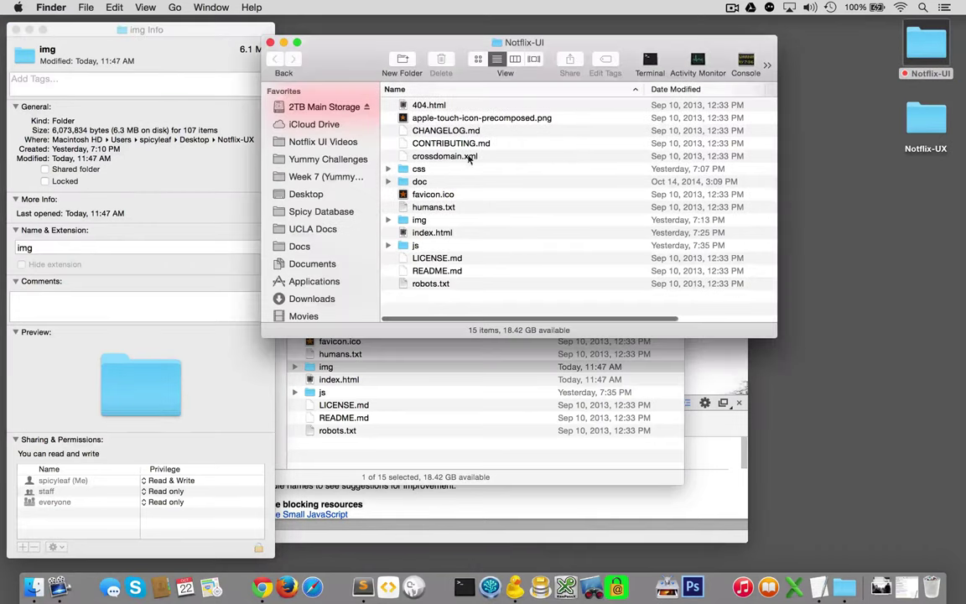
pyautogui.click(408, 220)
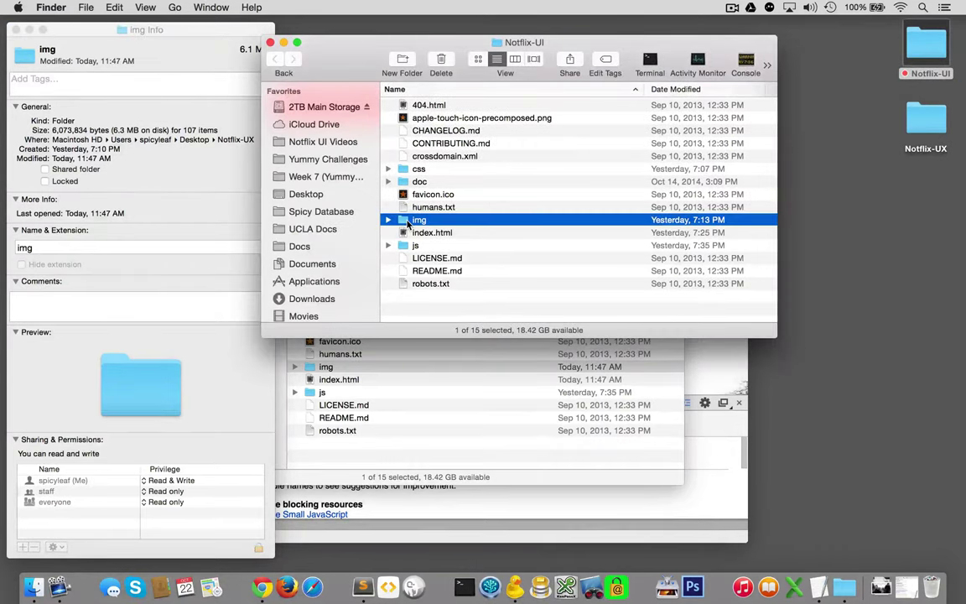
pyautogui.press('super+i')
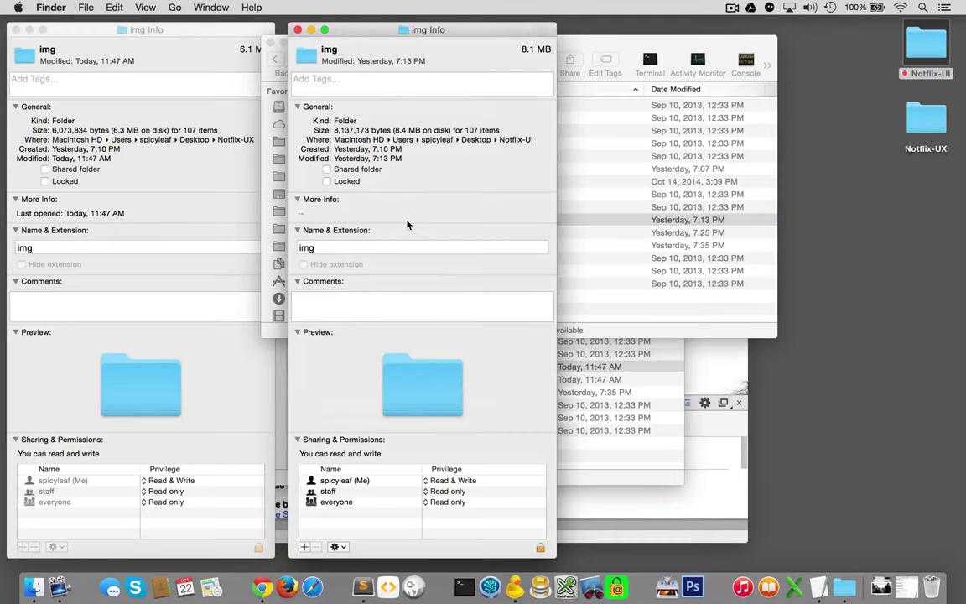
pyautogui.press('super+w')
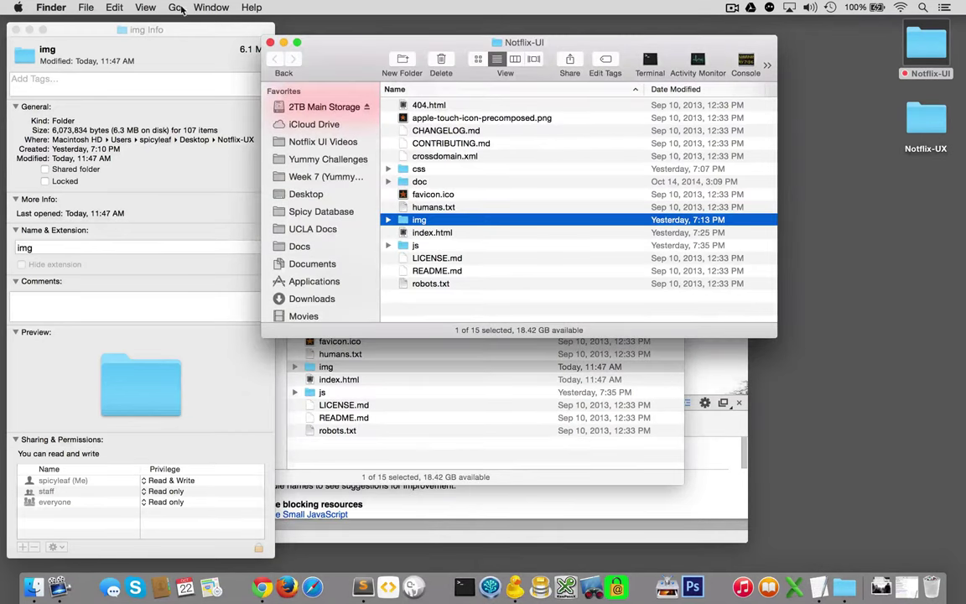
pyautogui.click(182, 57)
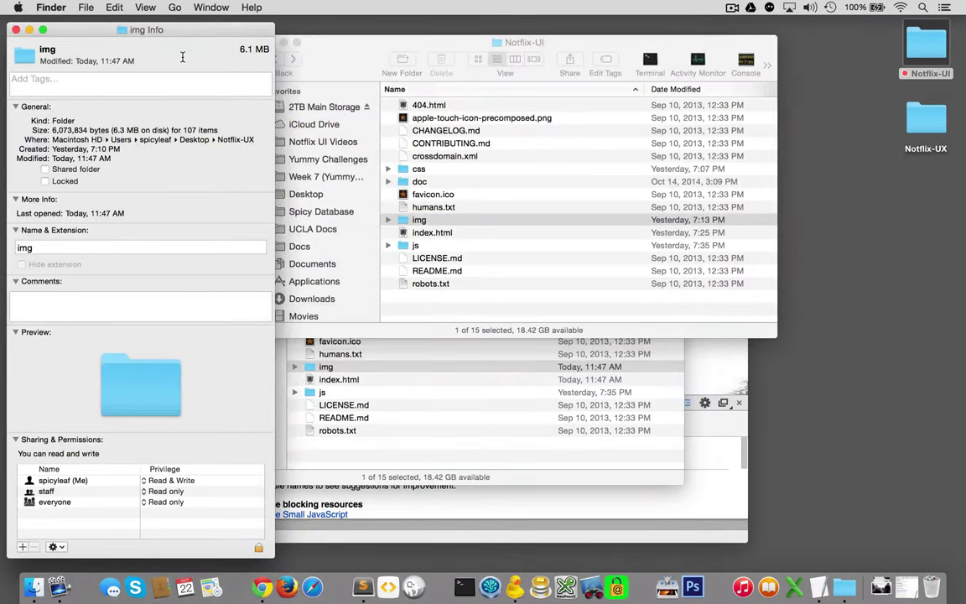
pyautogui.press('super+w')
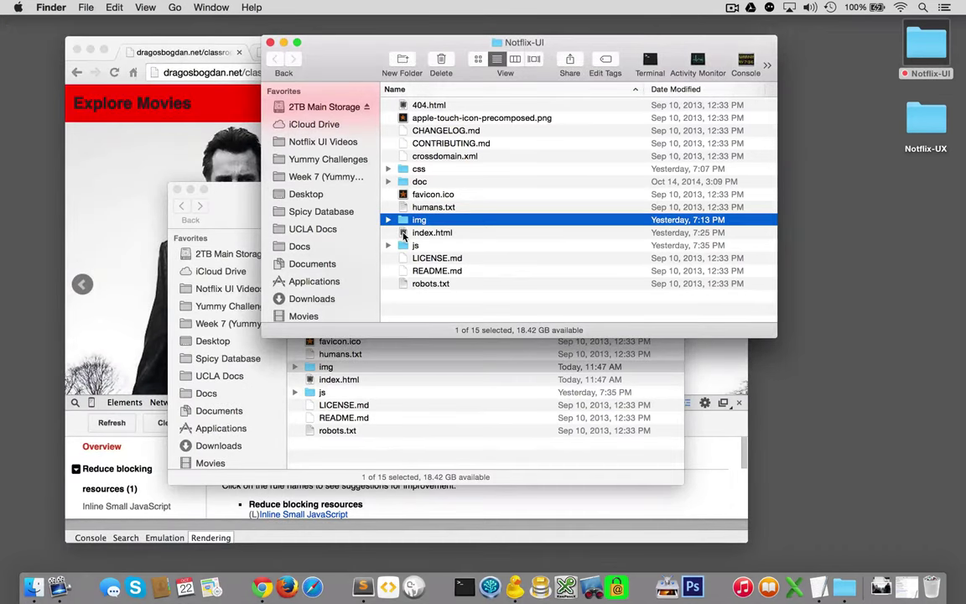
pyautogui.press('super+w')
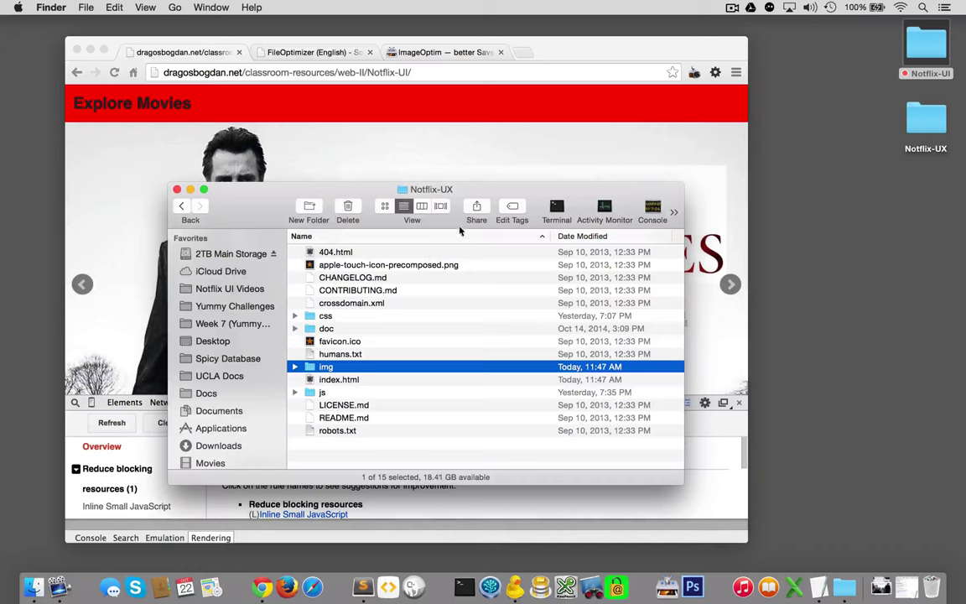
# Step: Open the local Notflix-UX index.html in Chrome and enlarge the window
pyautogui.moveTo(306, 384); pyautogui.dragTo(260, 592)
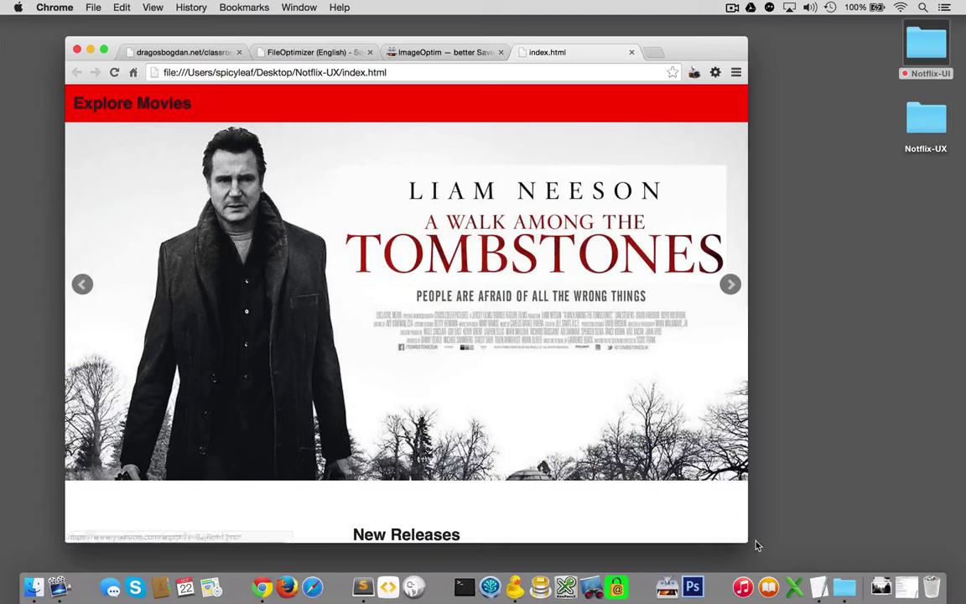
pyautogui.moveTo(748, 542); pyautogui.dragTo(843, 553)
pyautogui.scroll(-5, 824, 309)
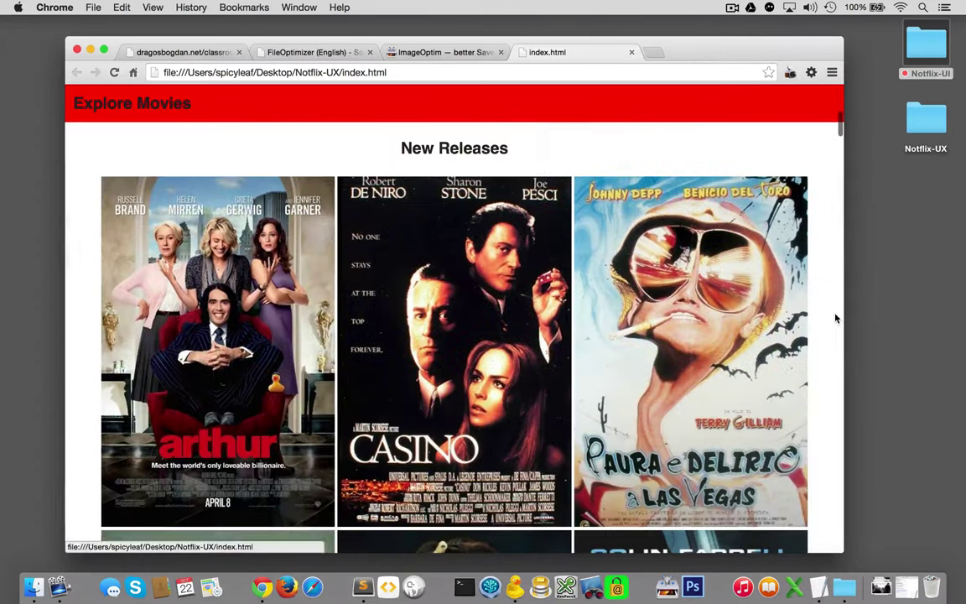
pyautogui.scroll(5, 831, 314)
# Step: Advance the carousel to the Dracula Untold slide and scroll through the poster grids
pyautogui.click(824, 312)
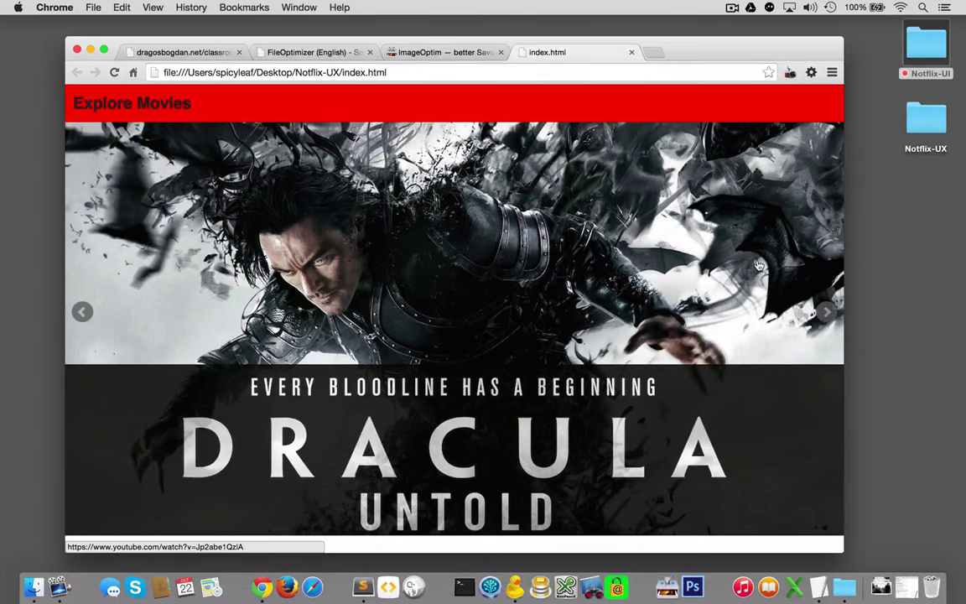
pyautogui.scroll(-6, 696, 265)
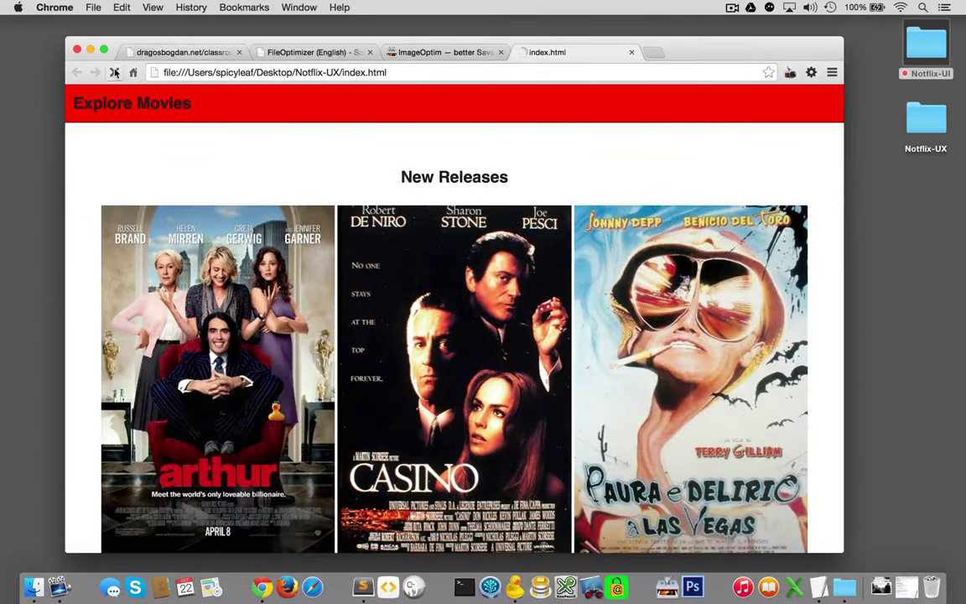
pyautogui.scroll(5, 82, 317)
pyautogui.scroll(-10, 153, 289)
pyautogui.scroll(-10, 153, 289)
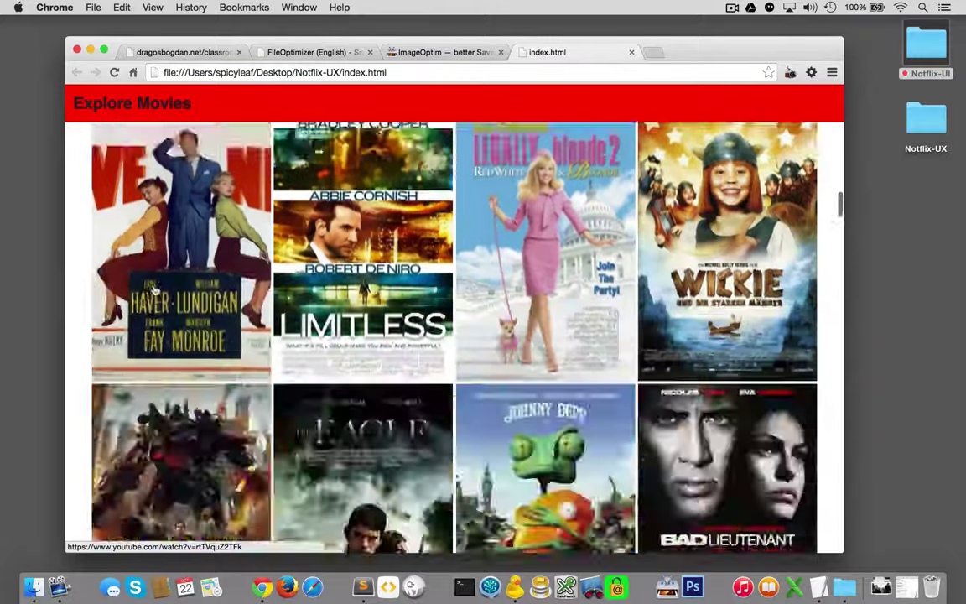
pyautogui.scroll(-10, 153, 289)
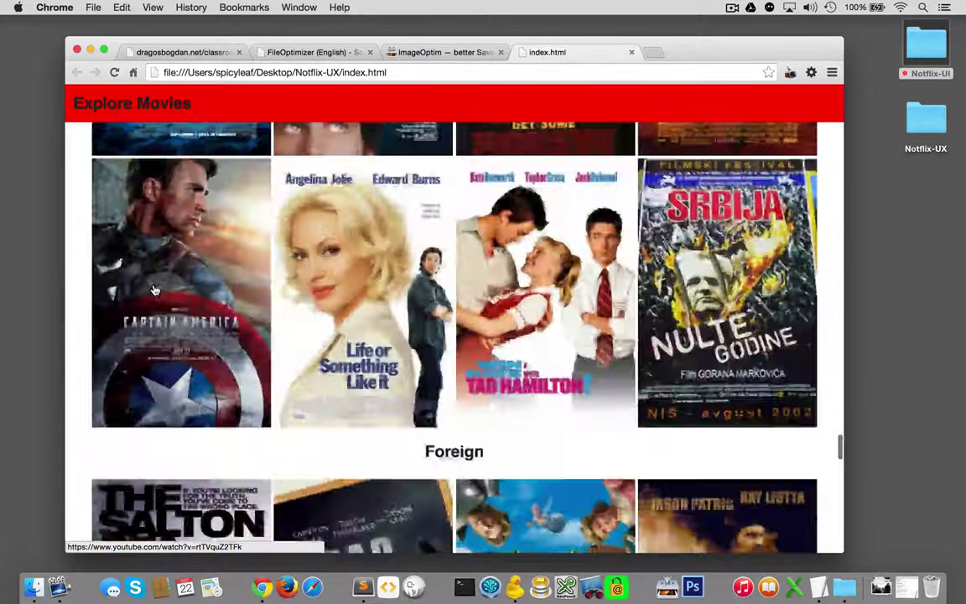